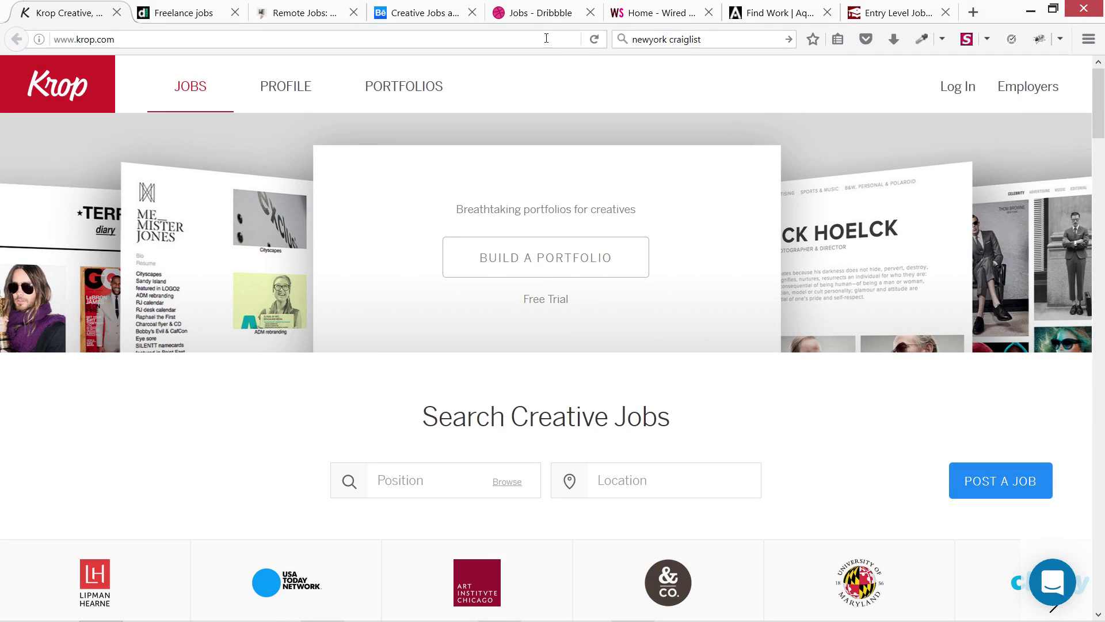
Step: Glance at the Behance tabs, then return to Krop's creative job listings
click(544, 13)
click(397, 14)
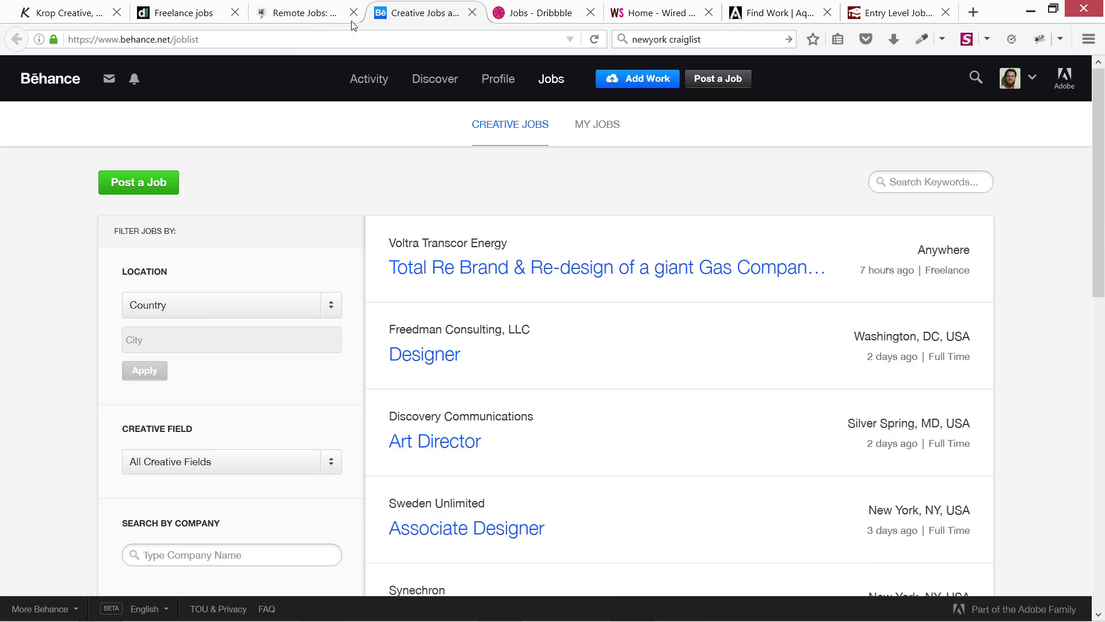
click(75, 24)
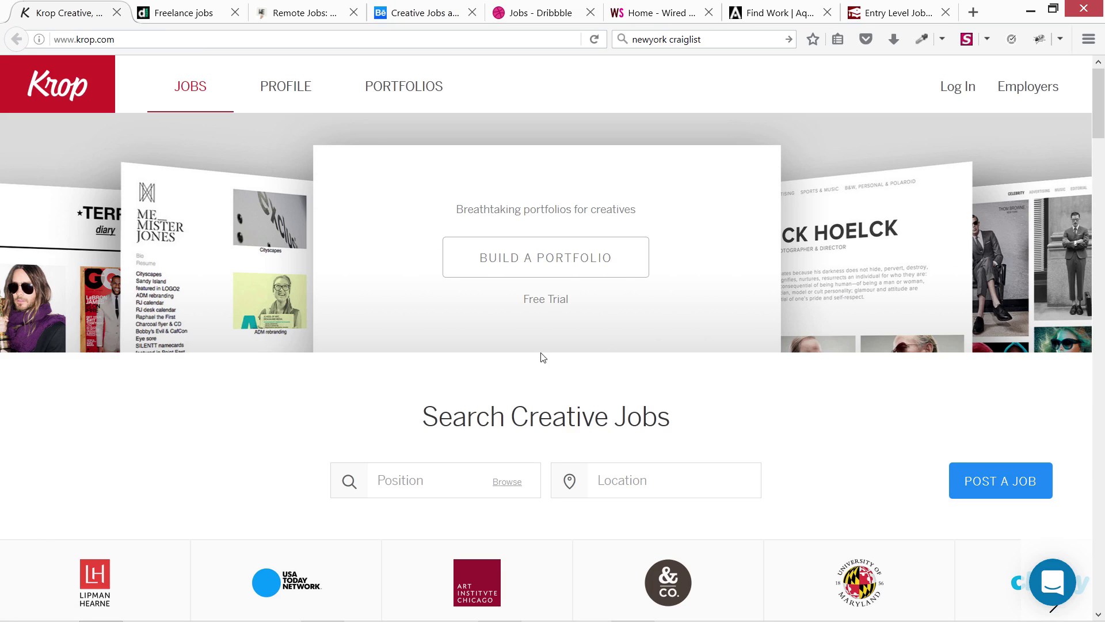
scroll(312, 406, down, 3)
scroll(312, 405, up, 3)
scroll(208, 399, down, 2)
scroll(239, 363, up, 2)
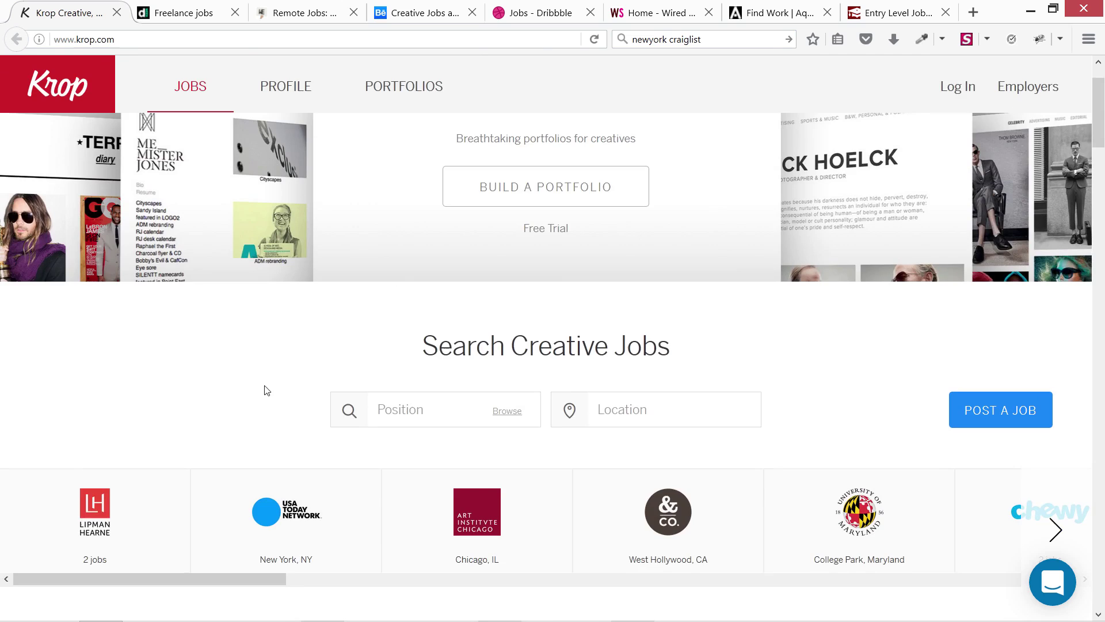
scroll(263, 390, down, 2)
scroll(233, 397, down, 3)
scroll(199, 404, up, 1)
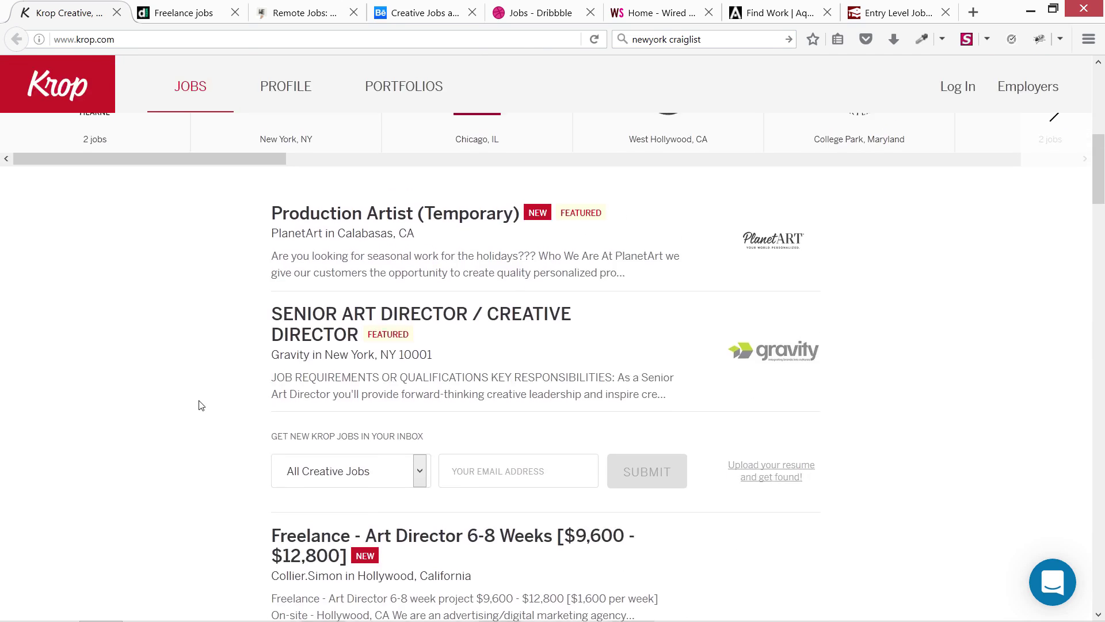
scroll(199, 406, down, 2)
scroll(222, 366, up, 1)
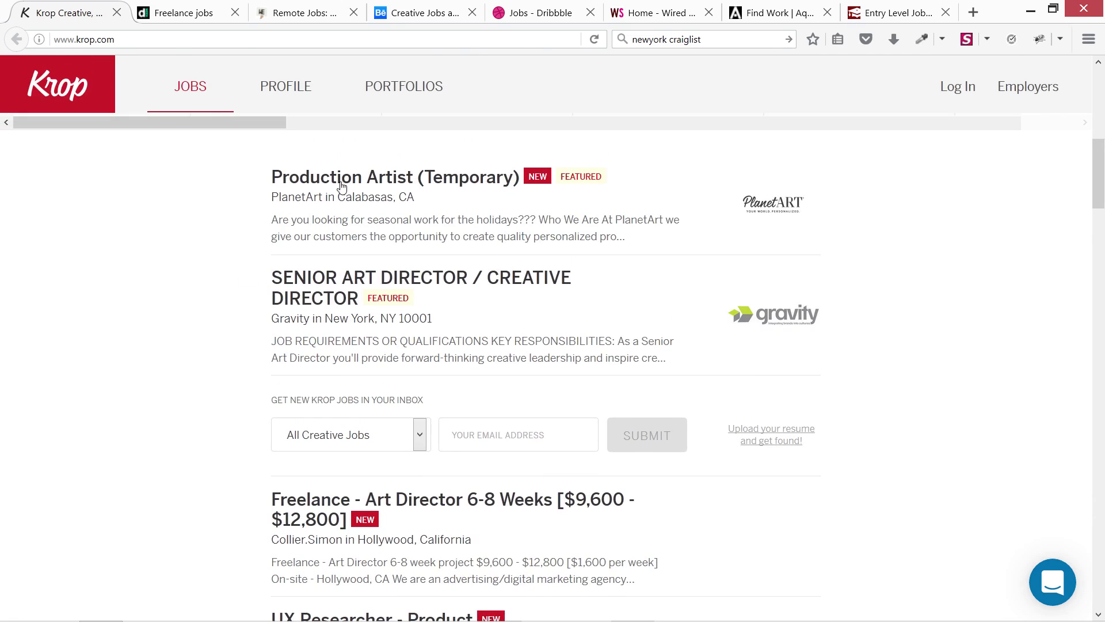
scroll(118, 480, down, 2)
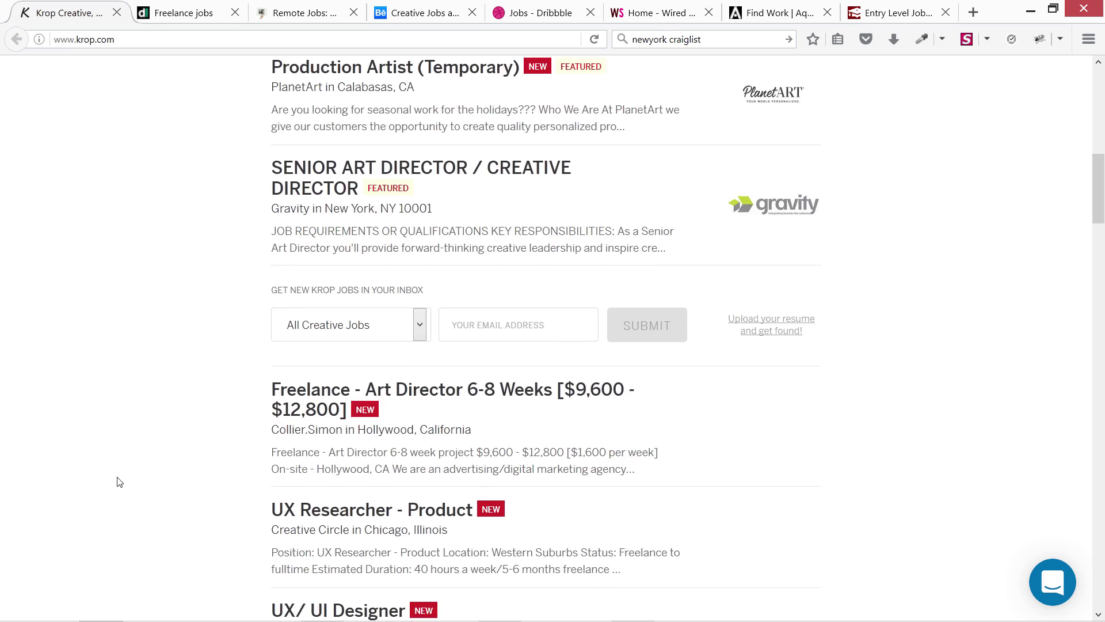
scroll(118, 482, down, 3)
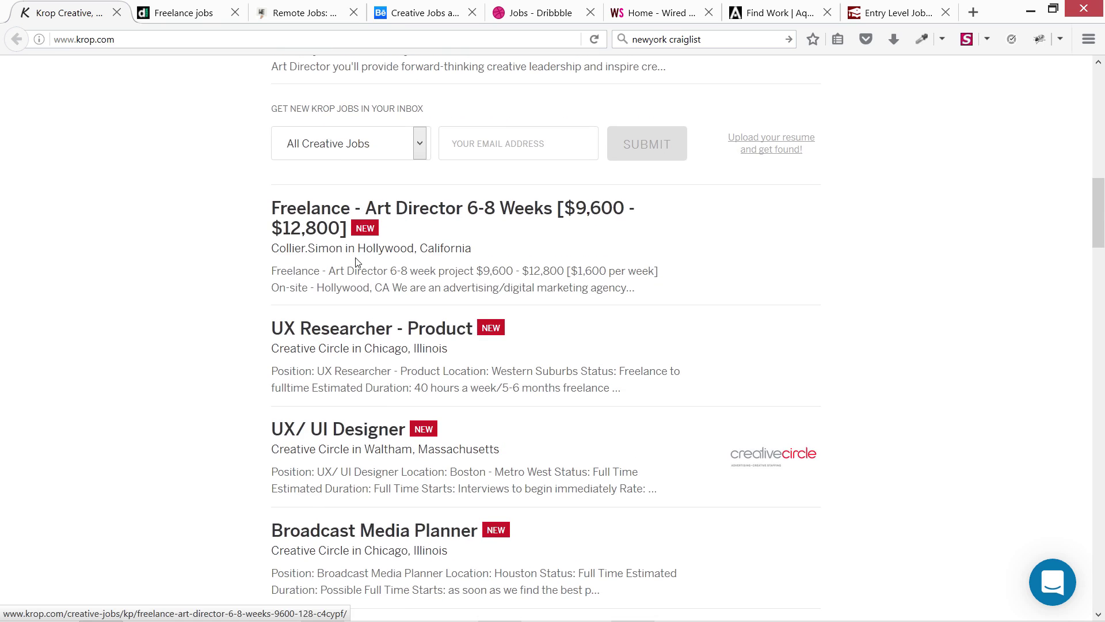
scroll(298, 300, down, 2)
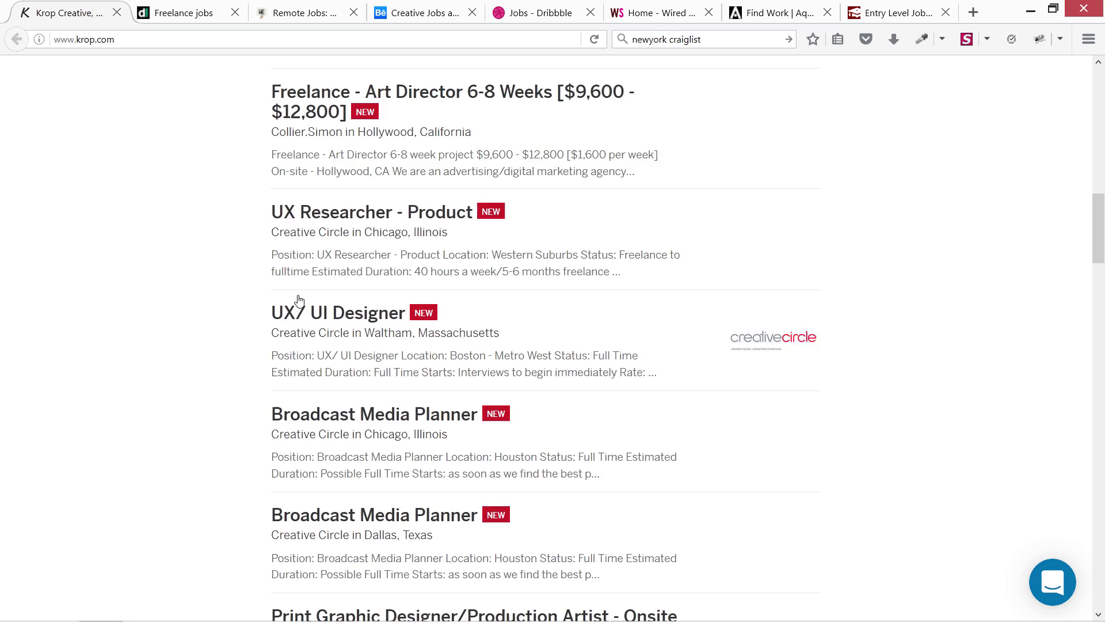
scroll(231, 444, down, 2)
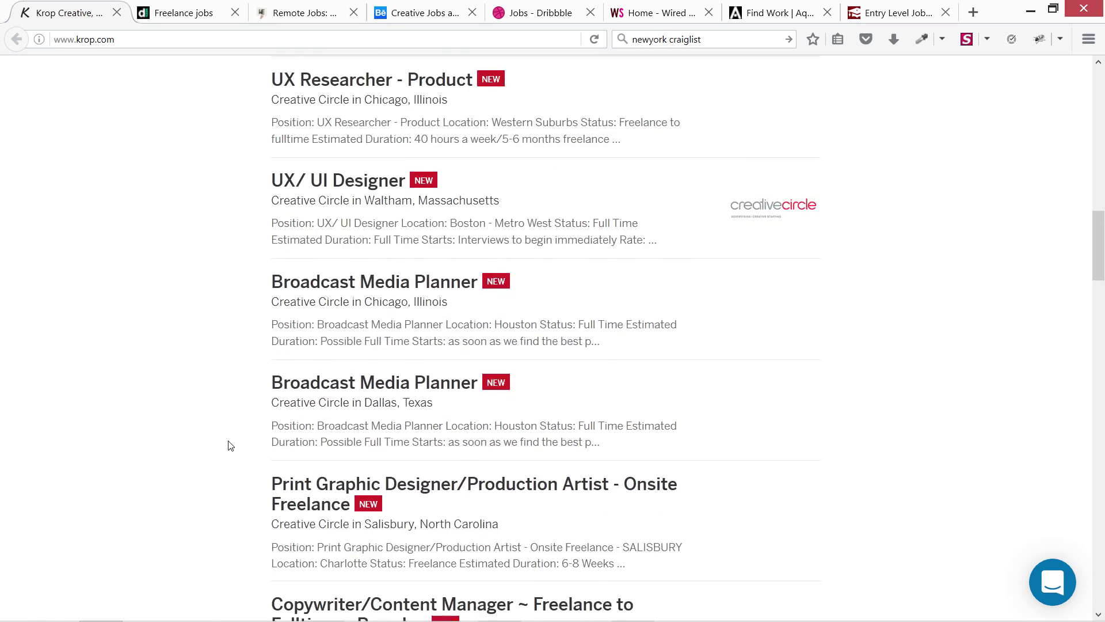
scroll(230, 446, down, 5)
scroll(231, 445, down, 1)
scroll(230, 446, down, 3)
scroll(230, 446, down, 2)
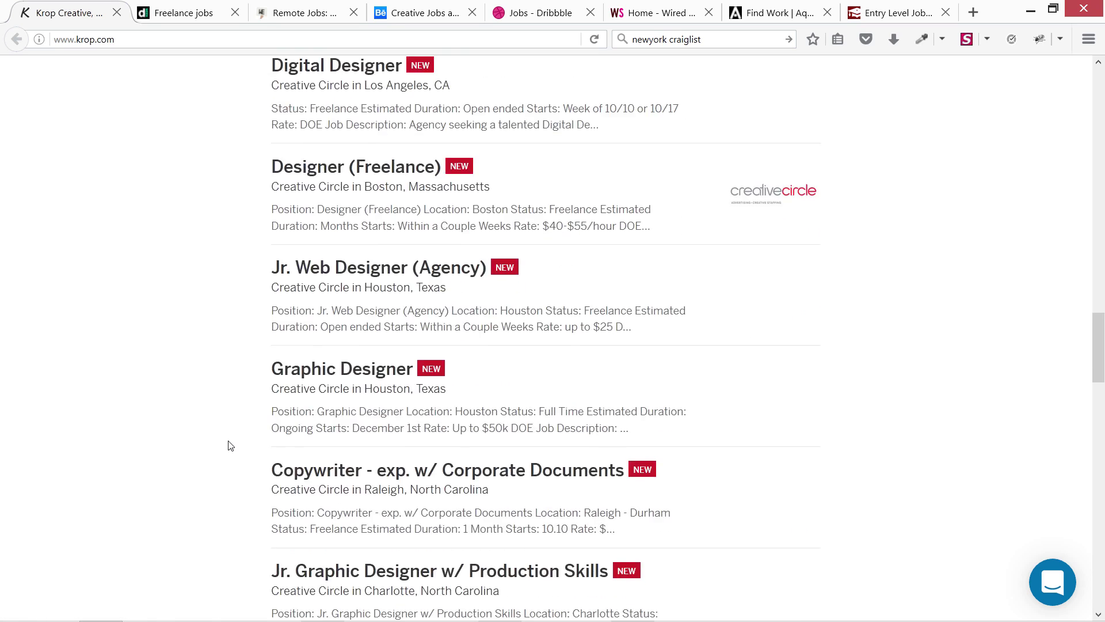
scroll(227, 446, up, 2)
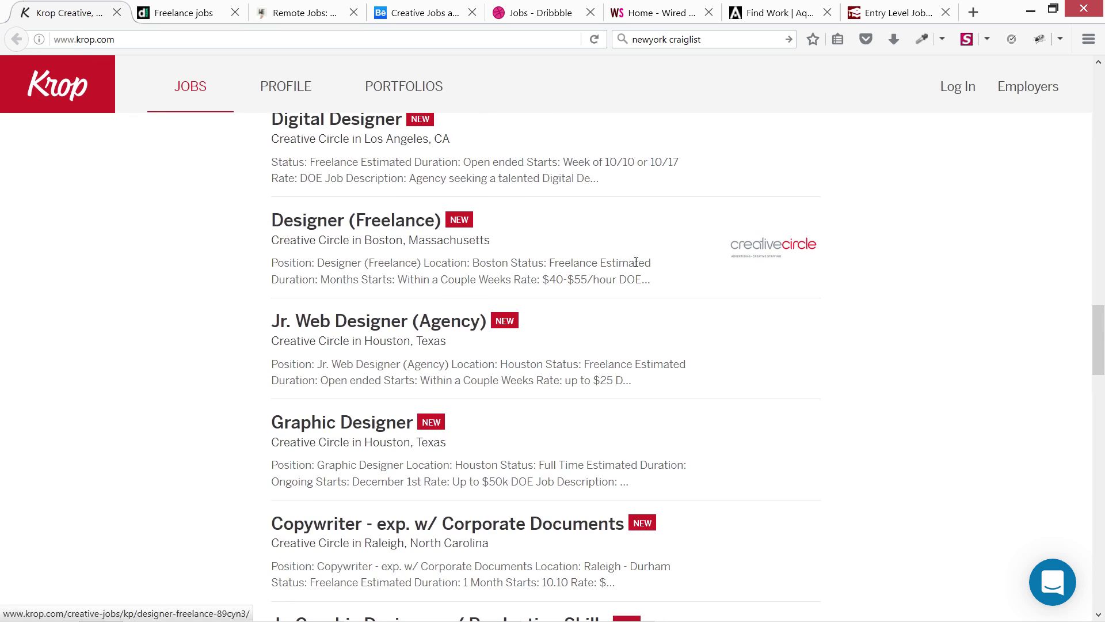
scroll(190, 258, up, 2)
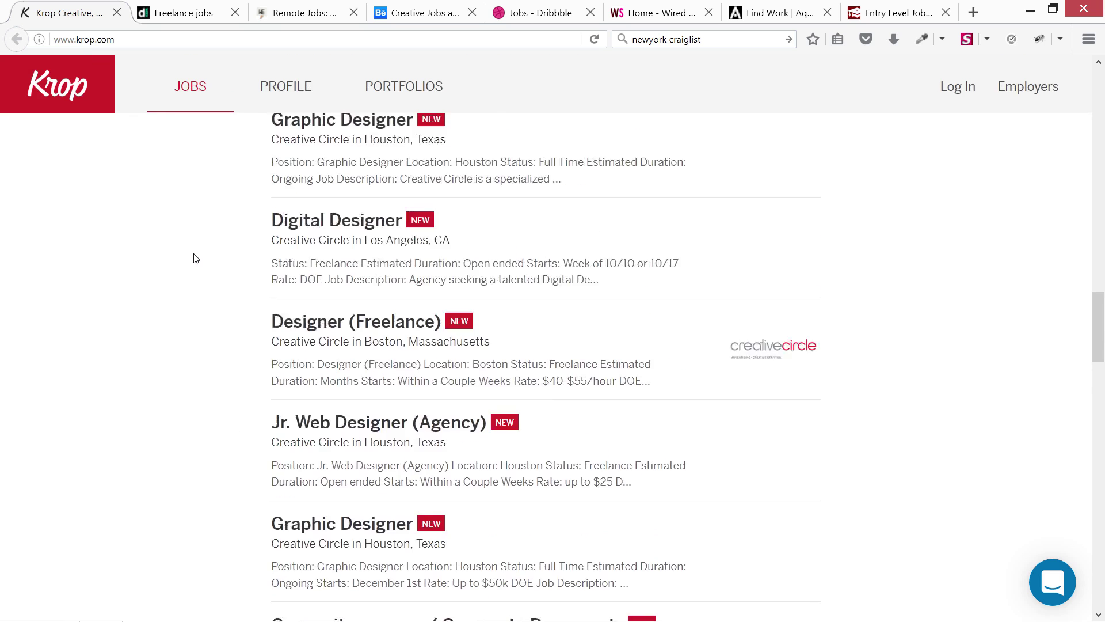
scroll(194, 258, up, 1)
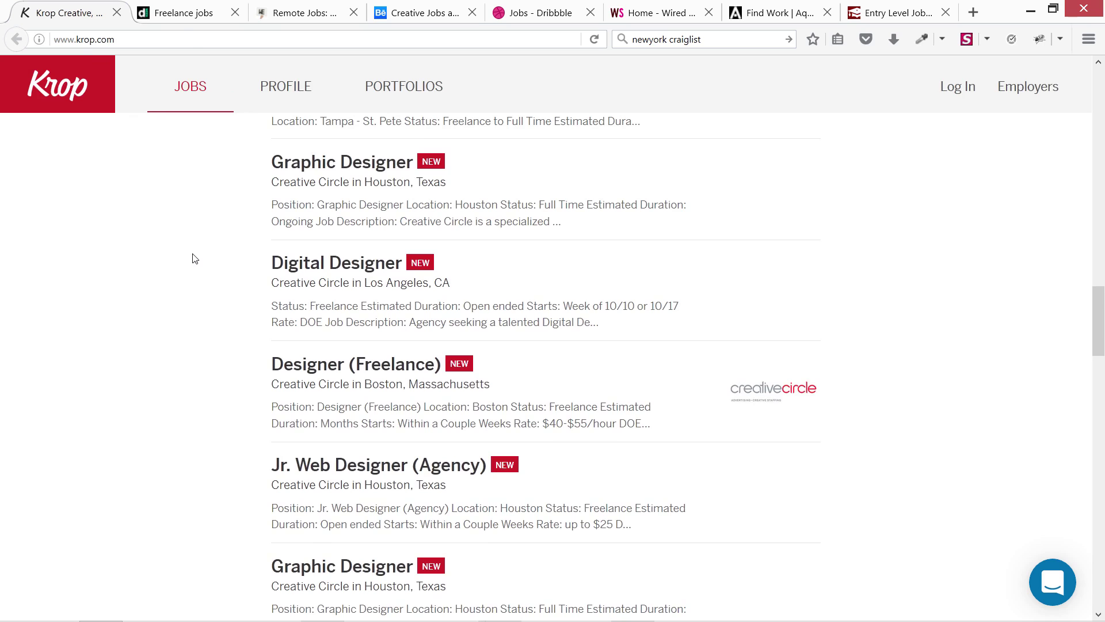
Step: Open Design Week's 13 freelance jobs and select the page's web address
click(182, 14)
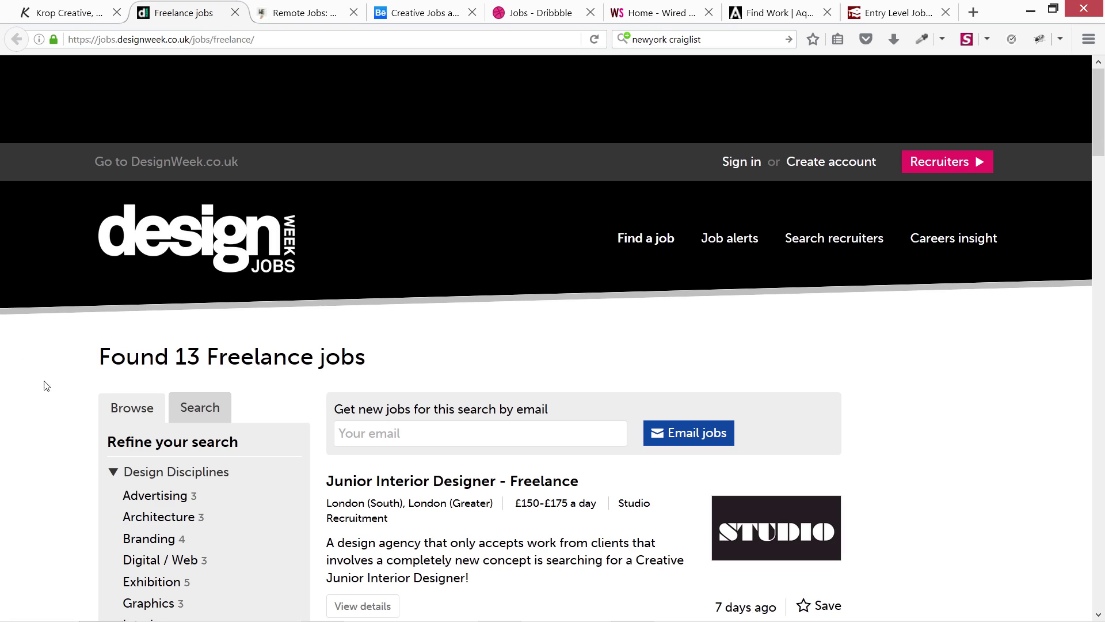
click(149, 39)
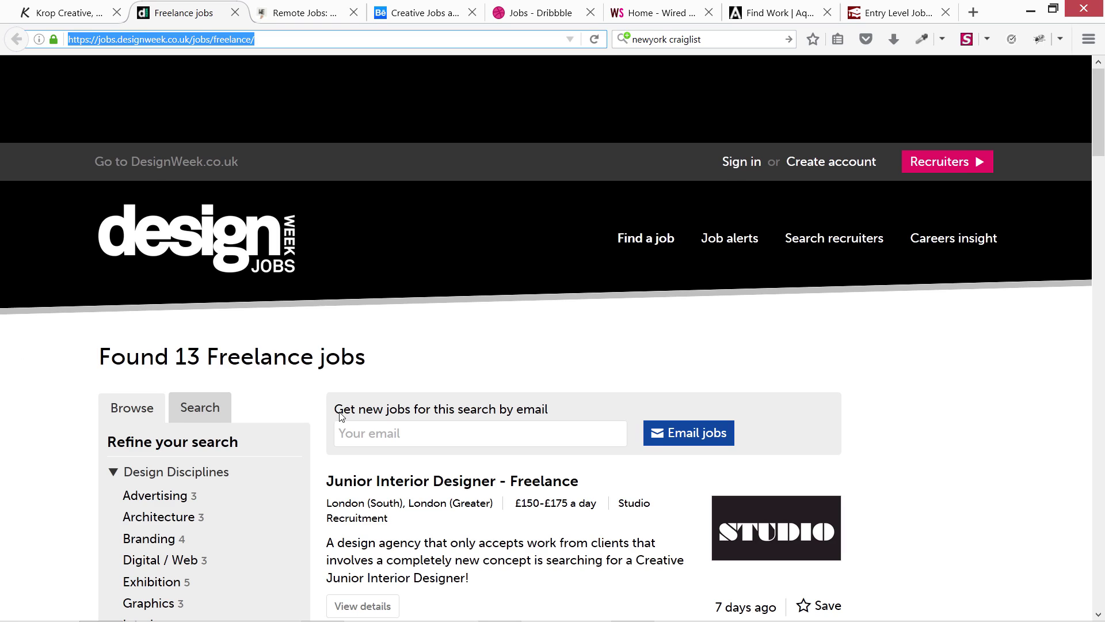
scroll(341, 417, down, 3)
scroll(328, 443, down, 1)
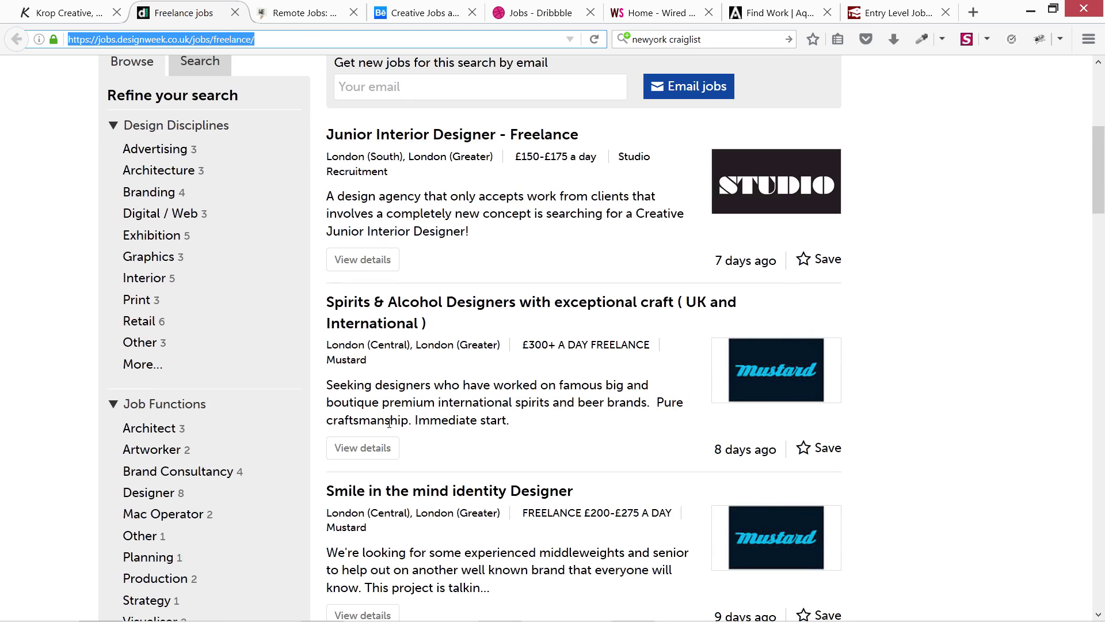
scroll(599, 476, up, 2)
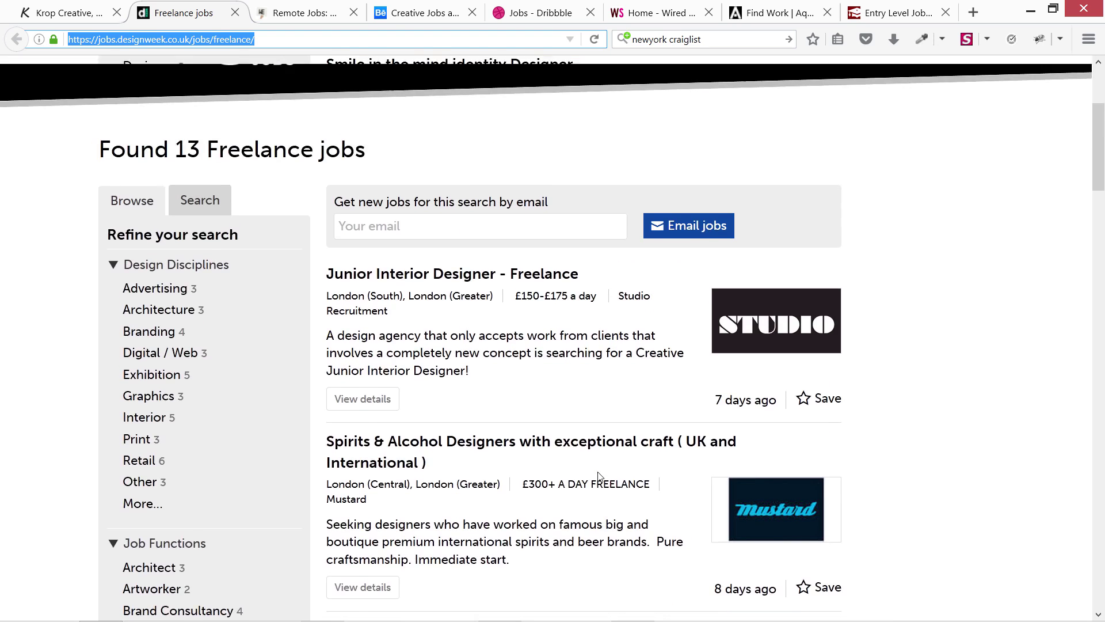
scroll(599, 476, down, 1)
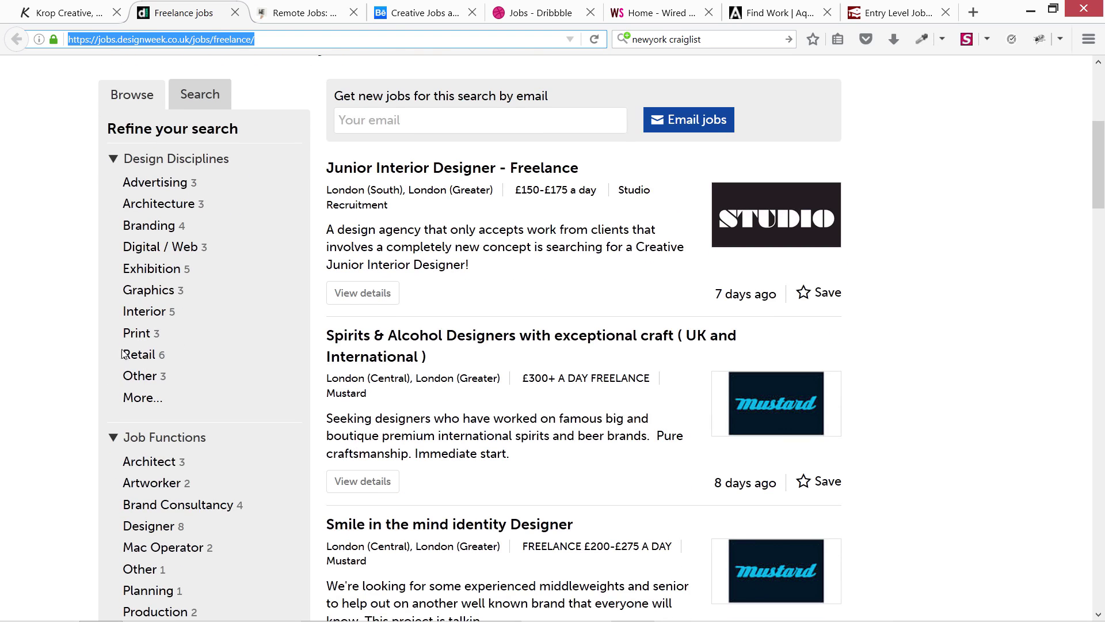
scroll(34, 413, down, 2)
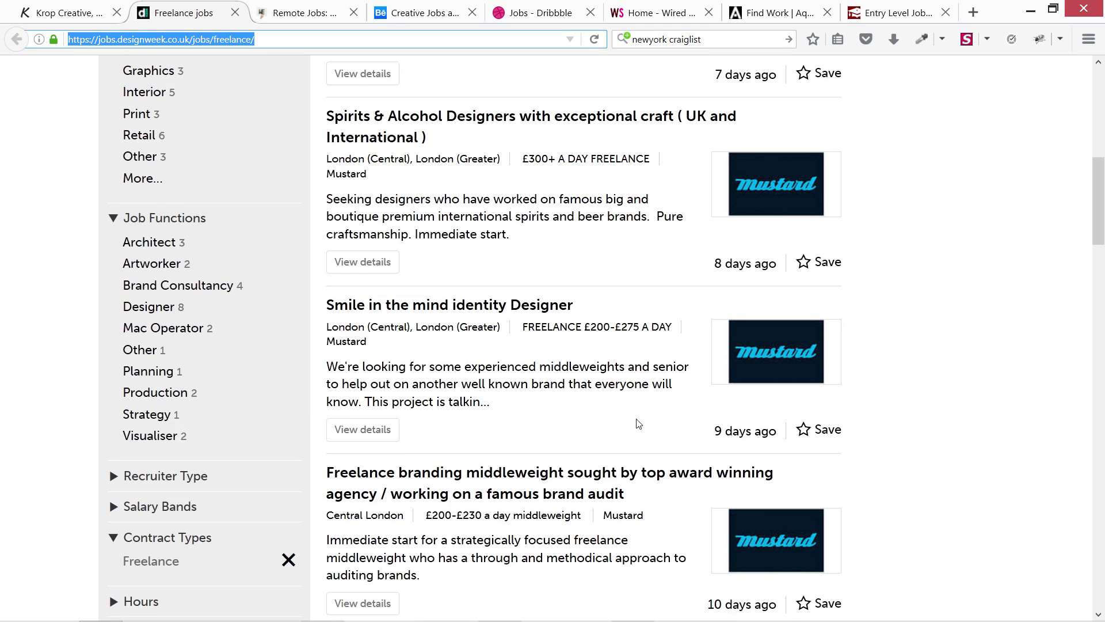
scroll(637, 424, down, 1)
scroll(602, 459, down, 1)
scroll(602, 458, down, 3)
scroll(601, 460, up, 1)
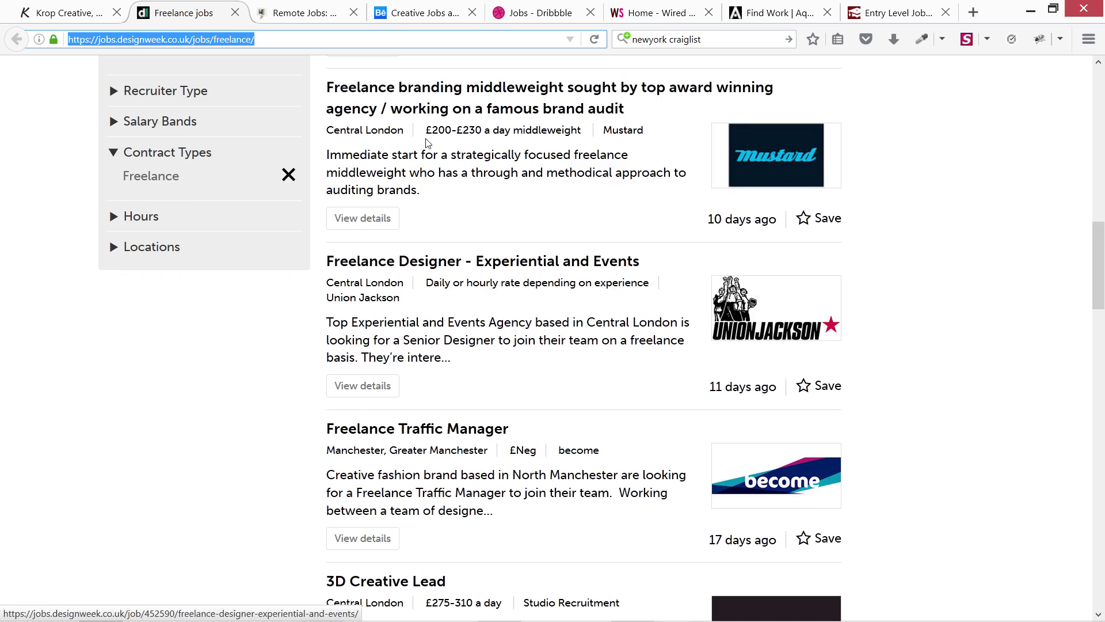
scroll(390, 215, up, 1)
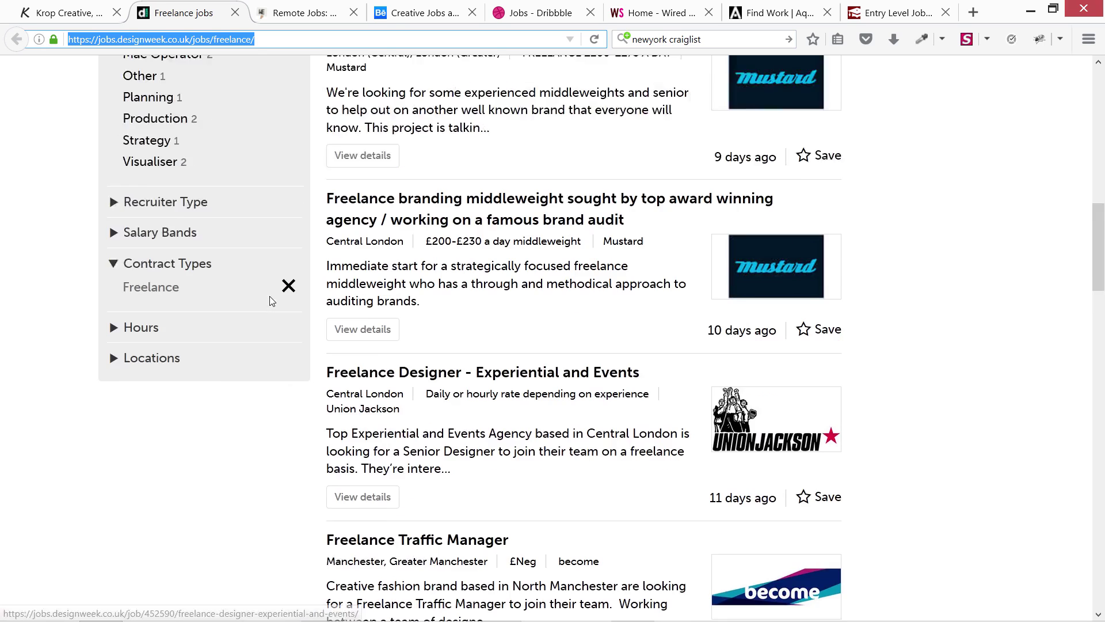
scroll(271, 299, up, 4)
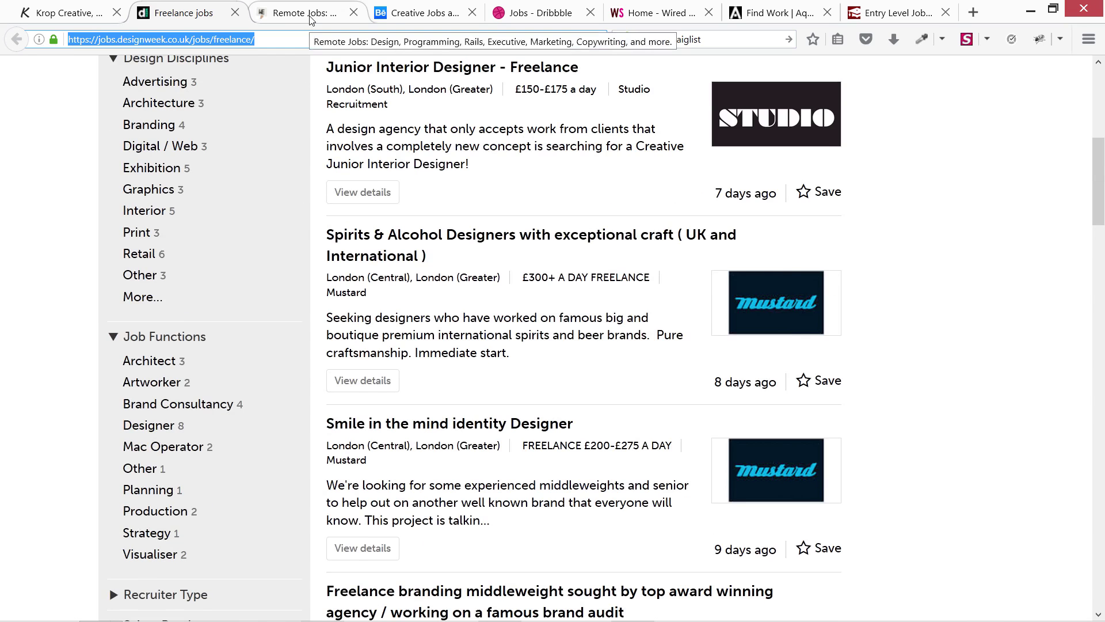
Step: Scroll We Work Remotely's job board down to the Design and Marketing sections
click(311, 16)
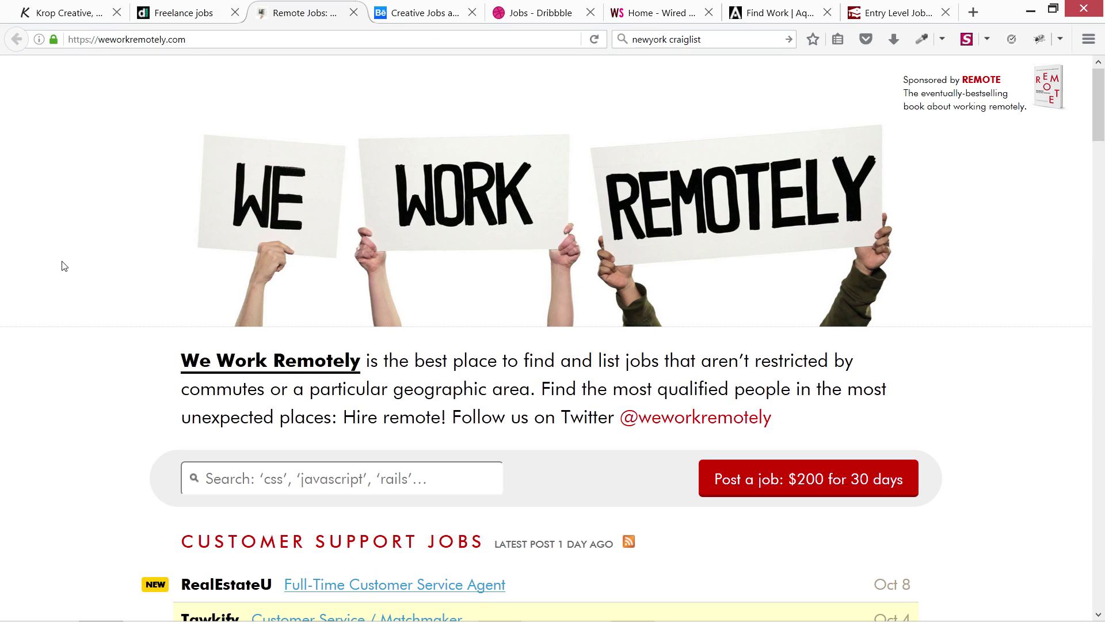
scroll(61, 266, down, 3)
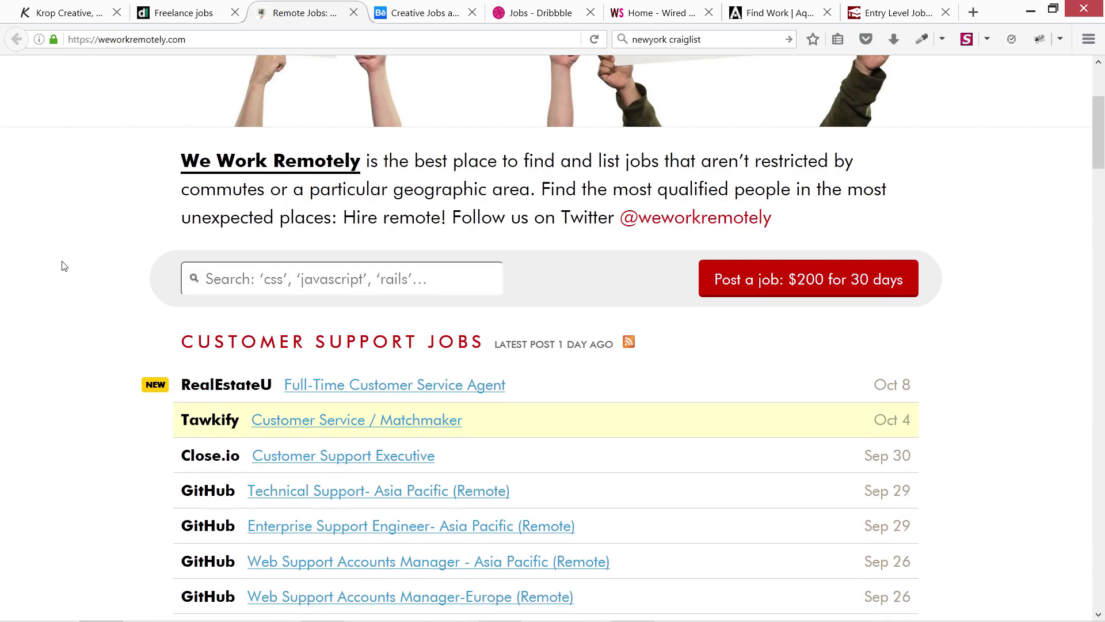
scroll(62, 266, down, 3)
scroll(61, 266, down, 3)
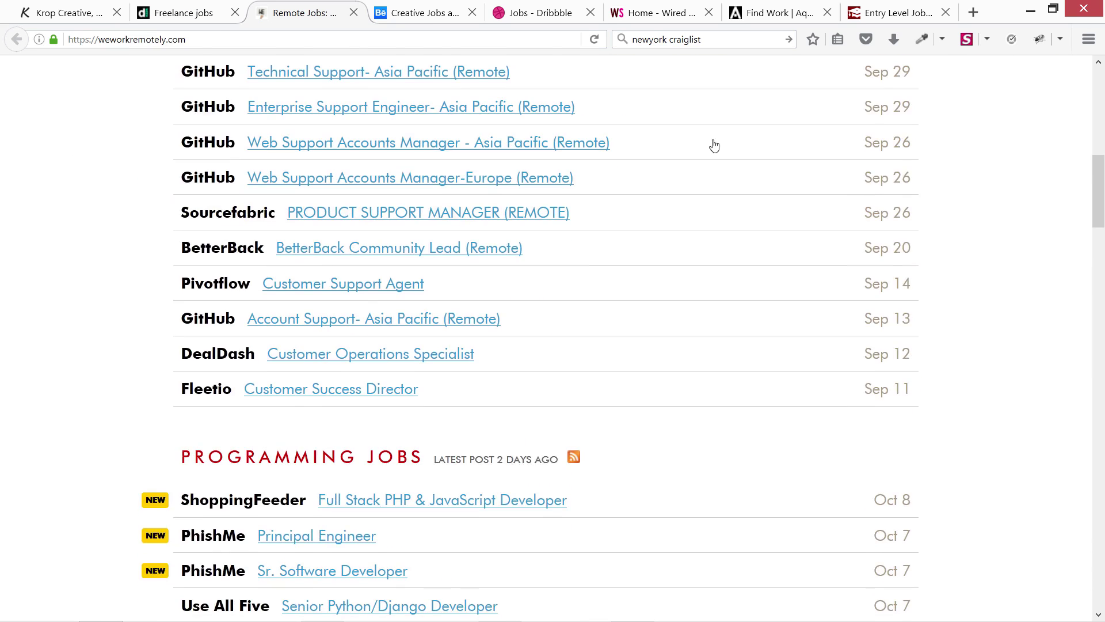
scroll(40, 394, up, 3)
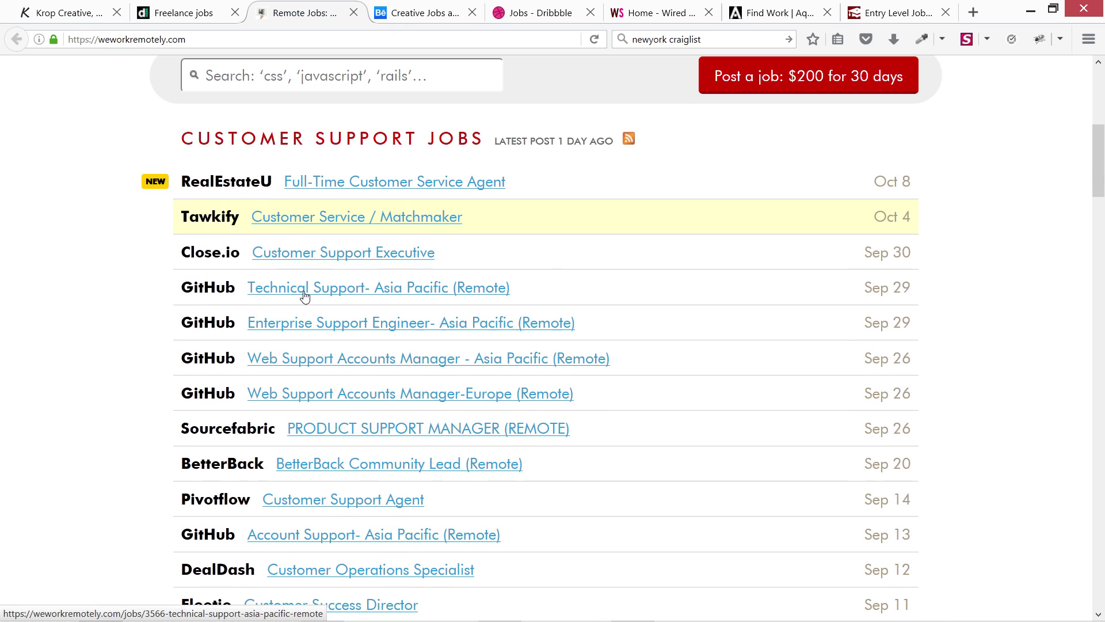
scroll(86, 311, down, 4)
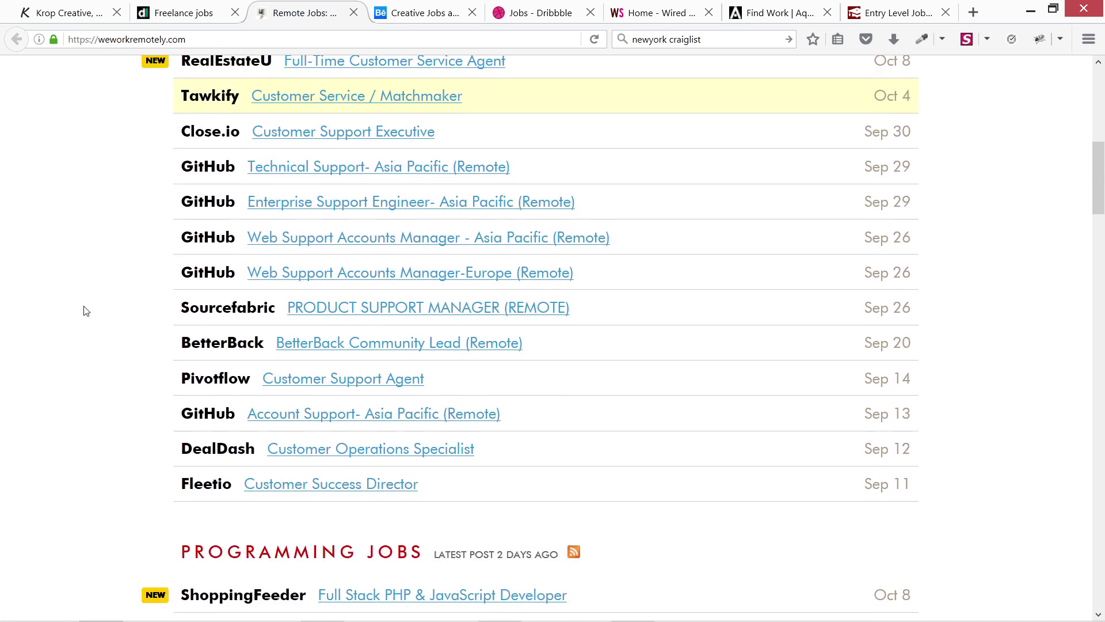
scroll(89, 311, down, 3)
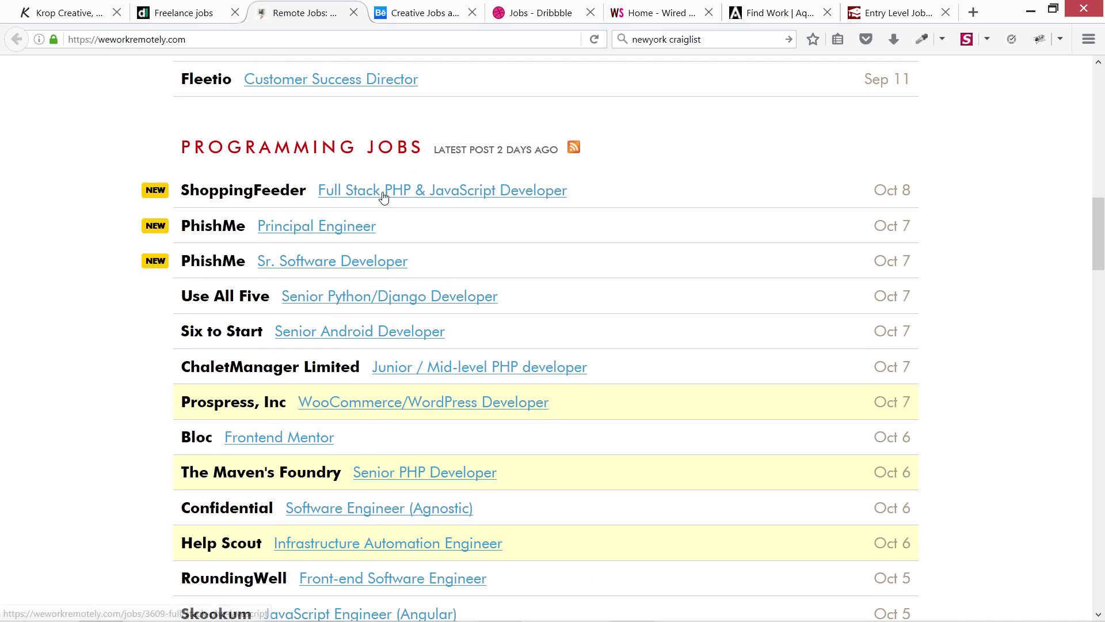
scroll(61, 363, down, 3)
scroll(61, 363, down, 4)
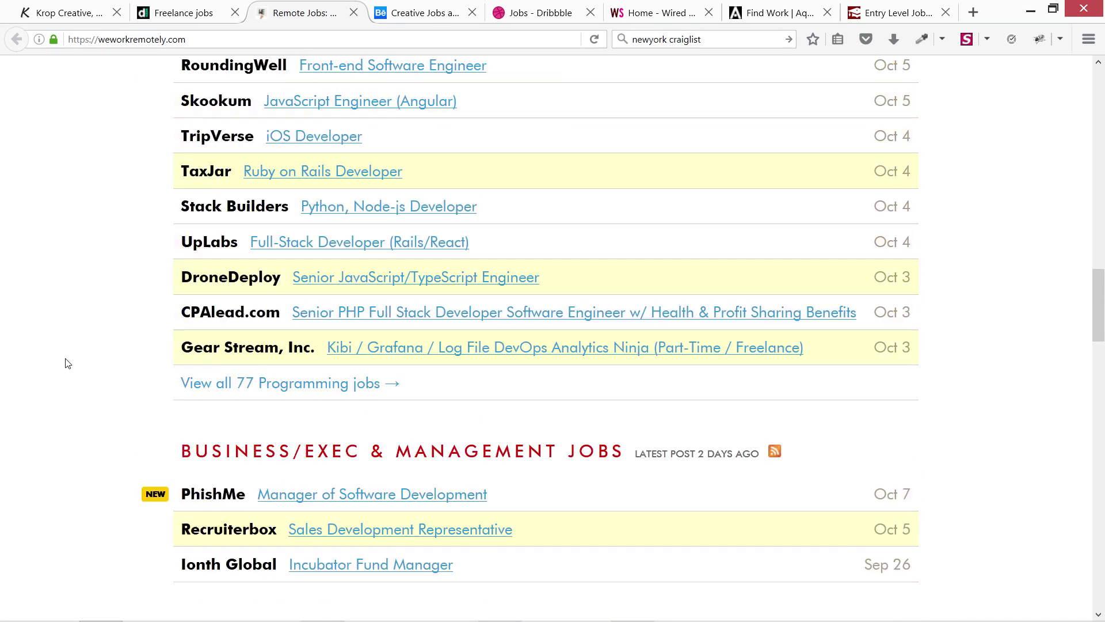
scroll(67, 363, down, 4)
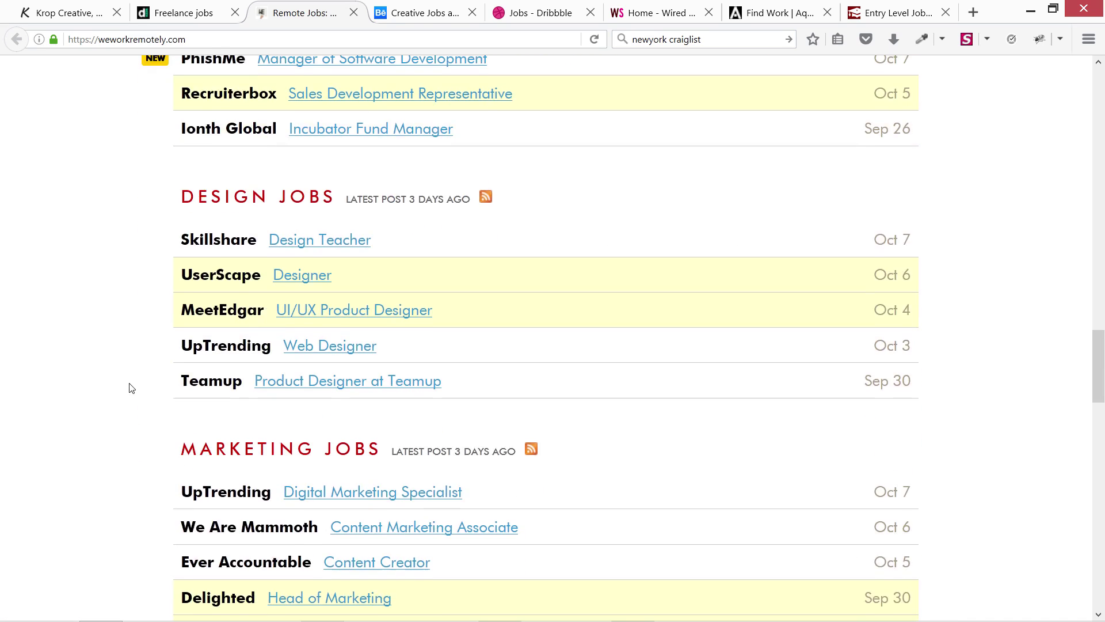
scroll(129, 388, down, 2)
scroll(138, 343, up, 3)
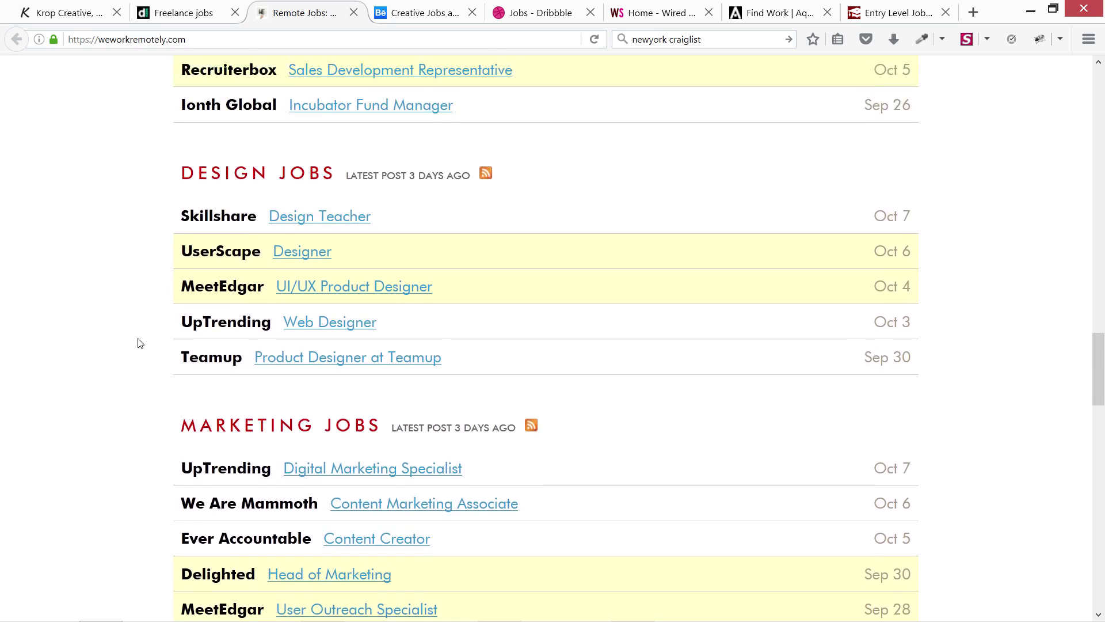
Step: Scroll Behance's creative jobs after a brief look at Dribbble, then open Wired Sussex
click(424, 13)
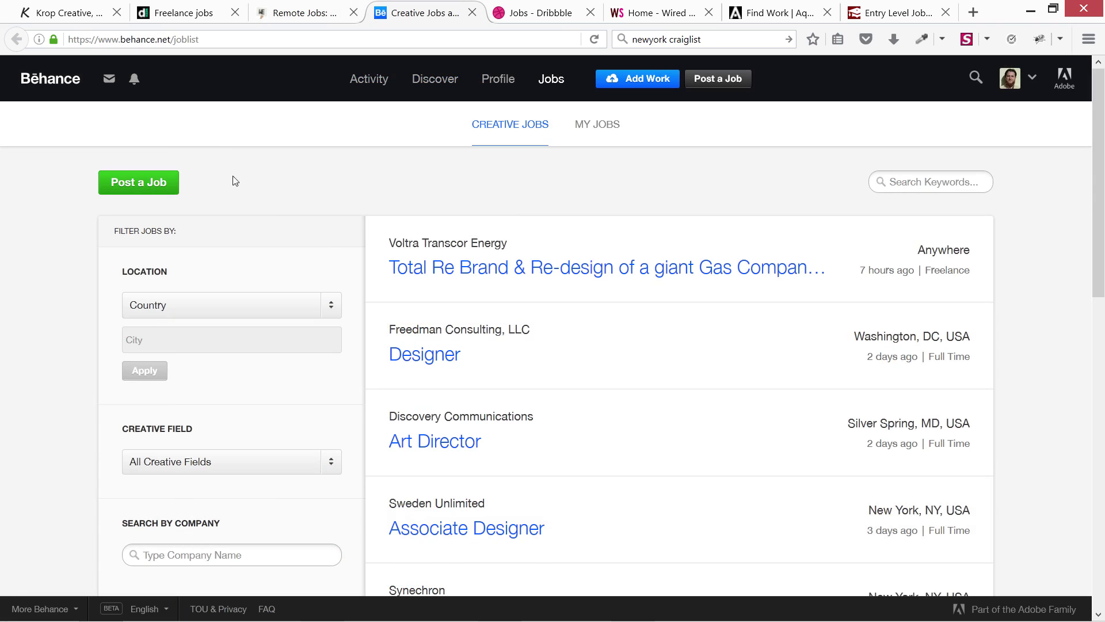
click(553, 12)
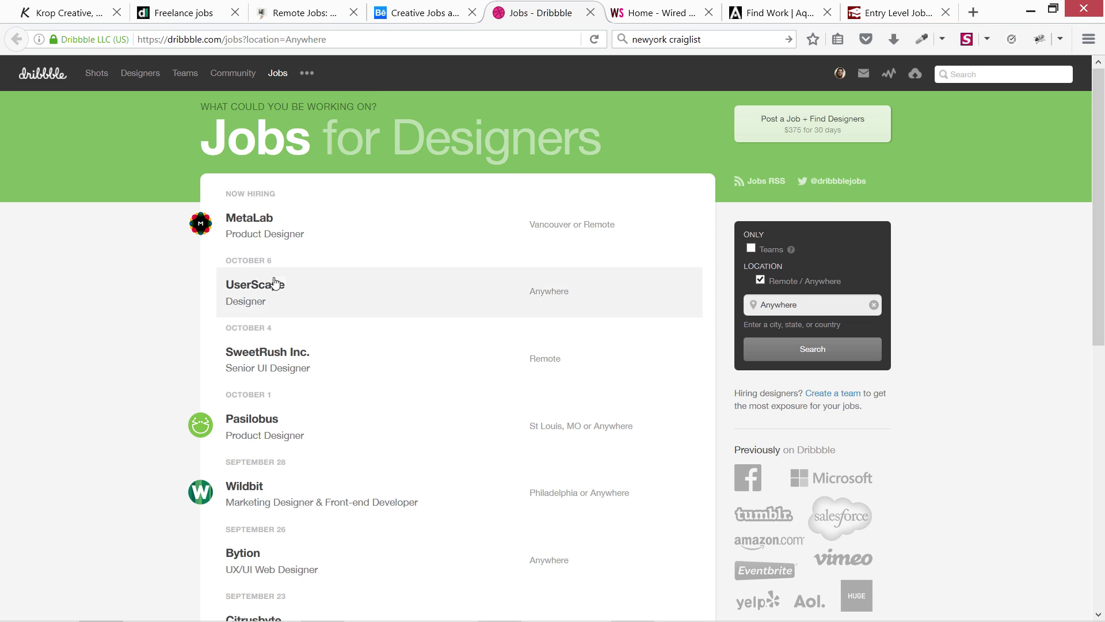
click(405, 18)
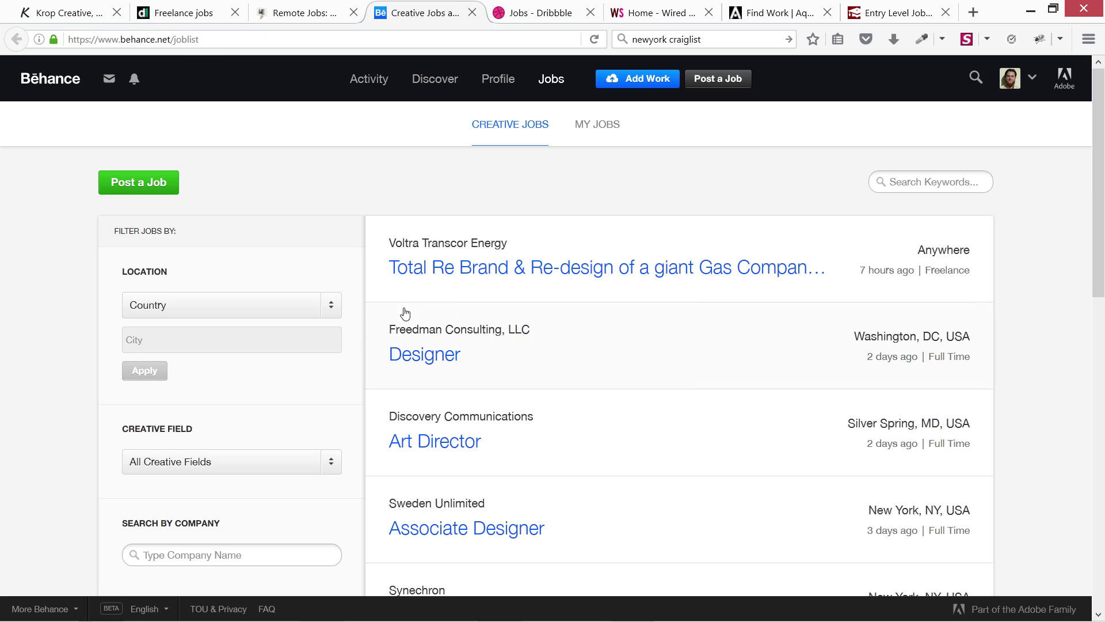
scroll(686, 398, down, 2)
scroll(686, 398, down, 2)
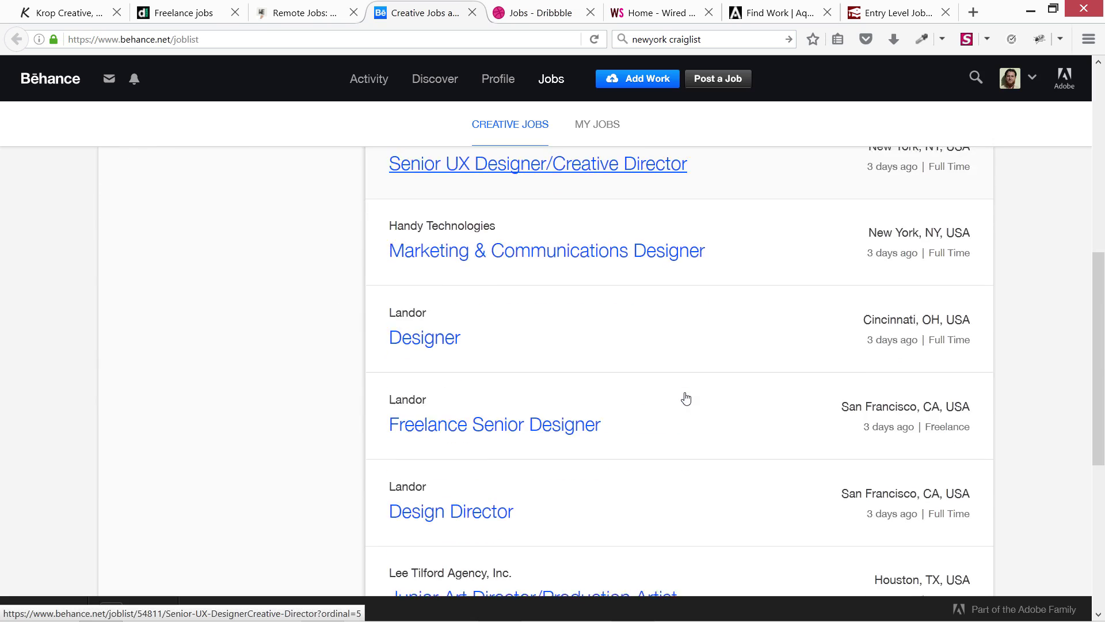
scroll(686, 399, down, 1)
scroll(685, 398, down, 2)
scroll(686, 397, down, 2)
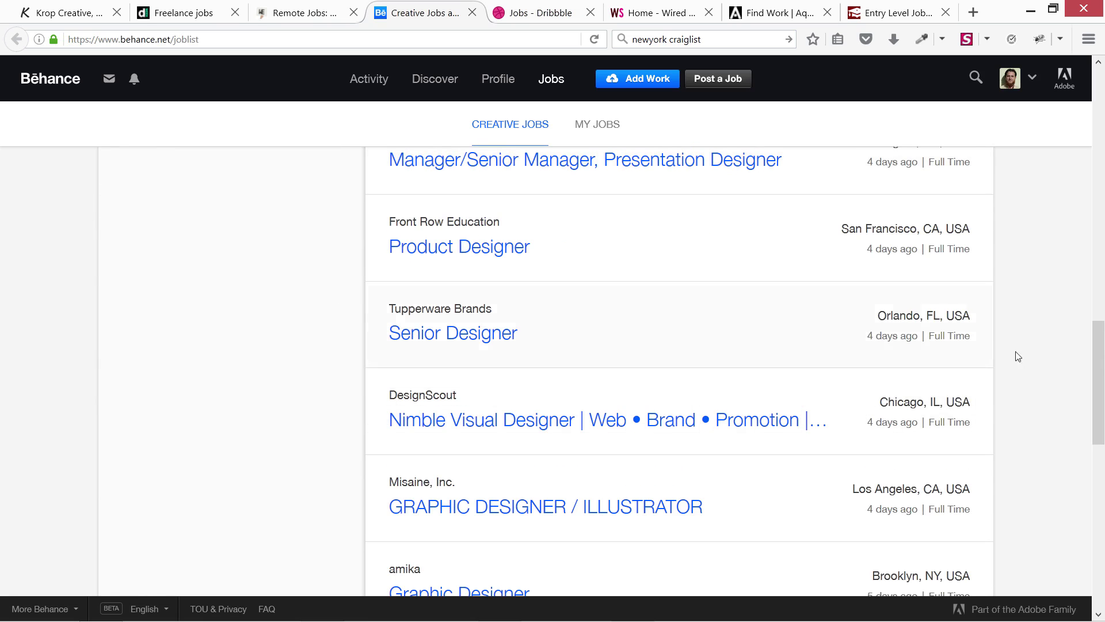
mouse_move(1092, 387)
mouse_down()
mouse_move(1102, 454)
mouse_move(1080, 195)
mouse_up()
click(649, 17)
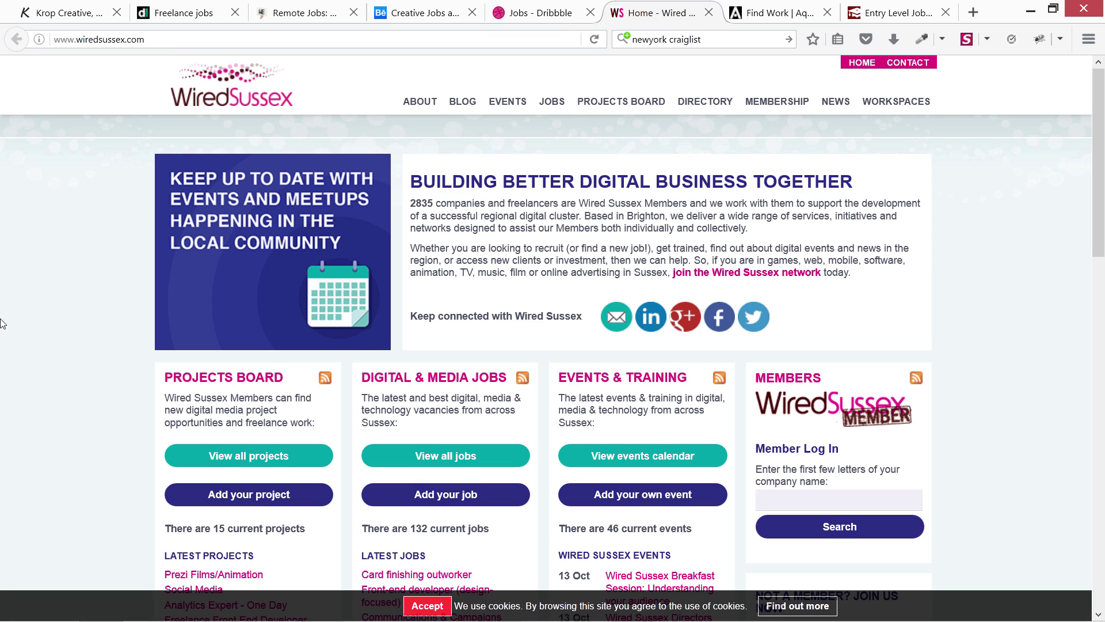
scroll(2, 322, down, 2)
scroll(3, 323, down, 3)
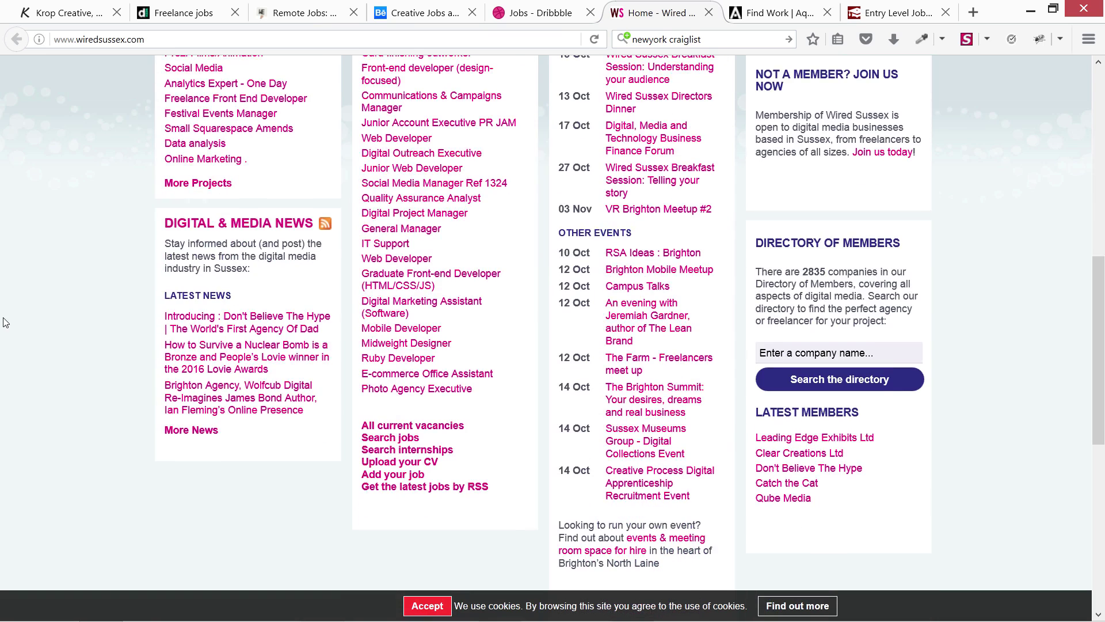
scroll(3, 323, up, 2)
scroll(5, 321, up, 1)
scroll(4, 322, up, 2)
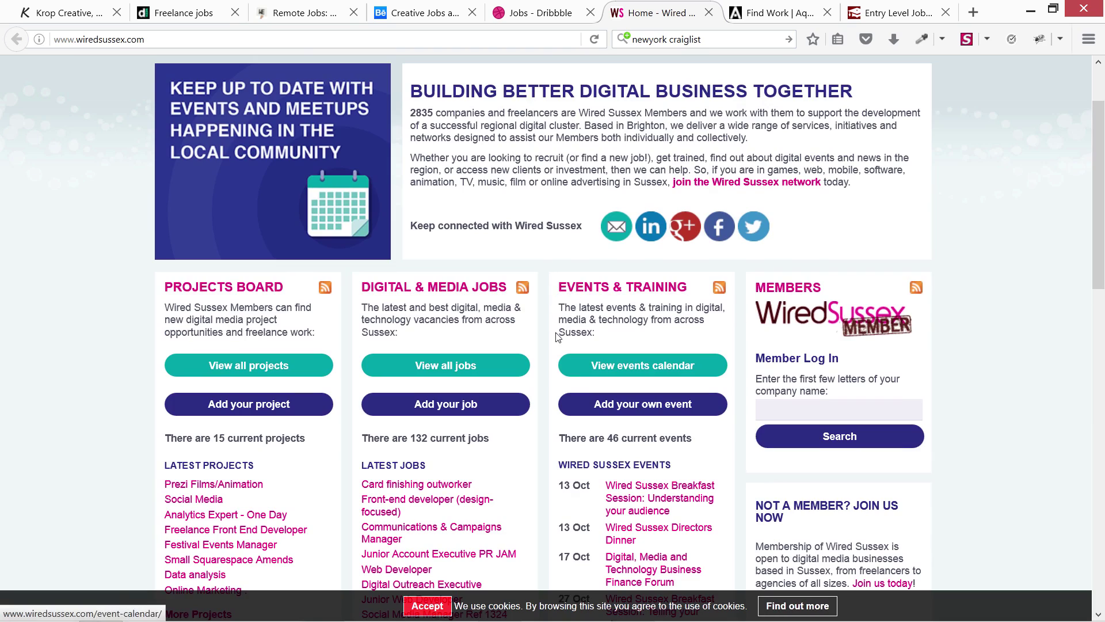
scroll(526, 458, down, 2)
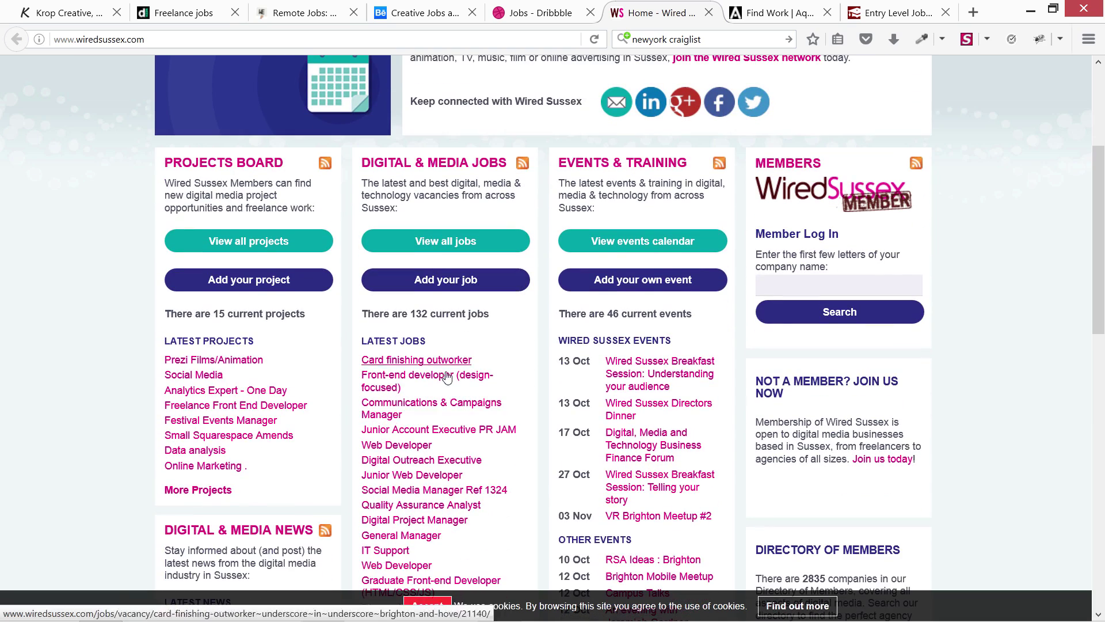
scroll(436, 262, down, 2)
scroll(429, 192, up, 2)
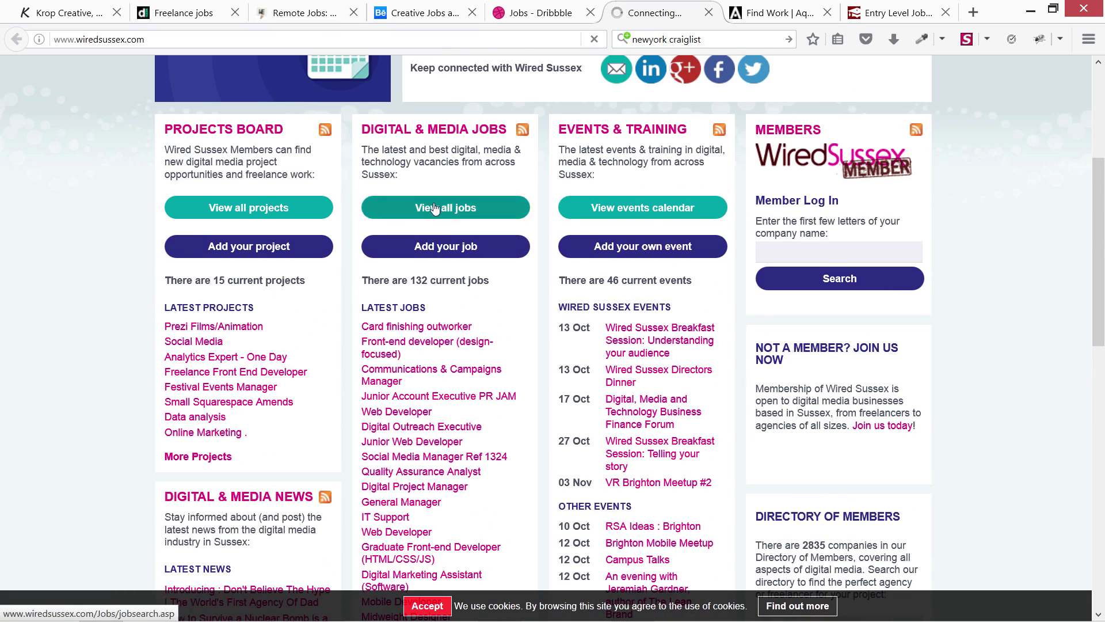
Step: Open Wired Sussex's full digital media jobs list, then switch to Aquent's Find Work
click(432, 206)
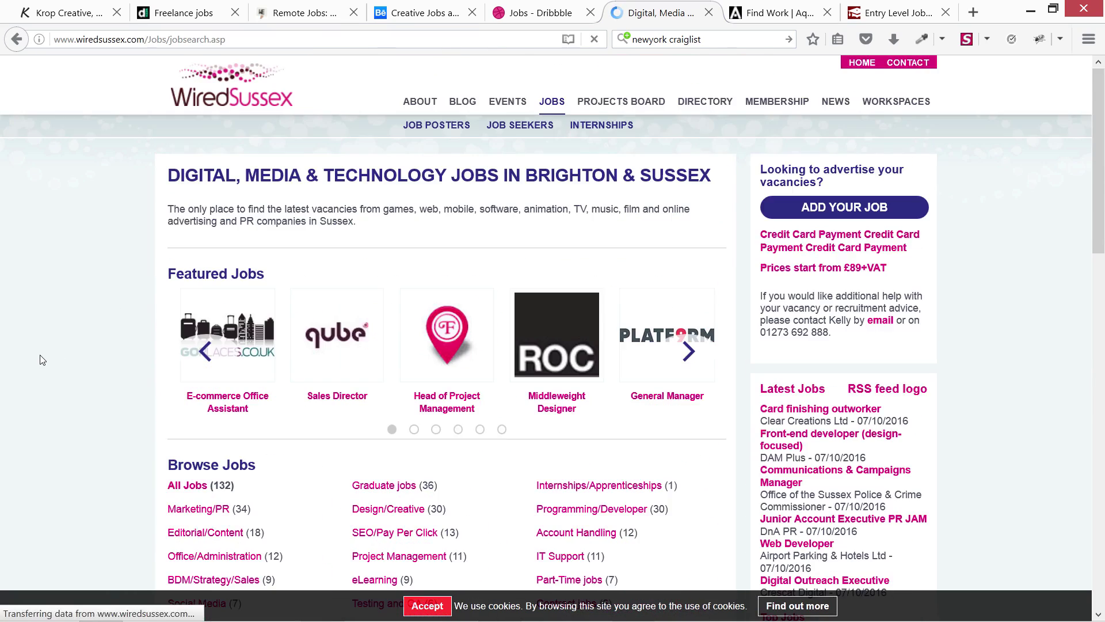
scroll(40, 360, down, 3)
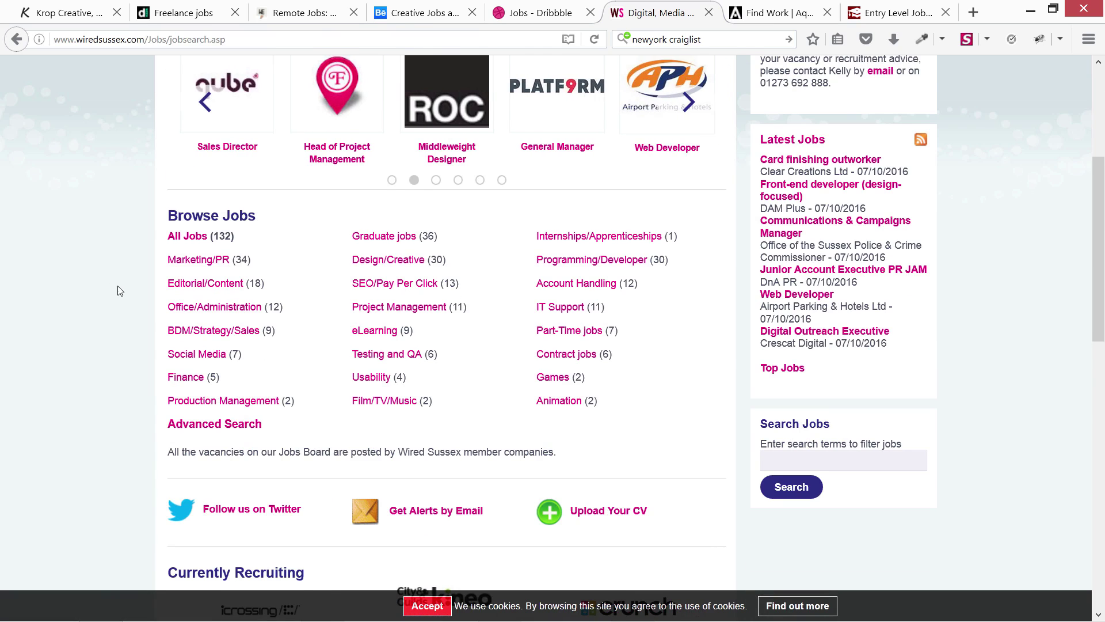
scroll(120, 290, up, 3)
key(ctrl+Tab)
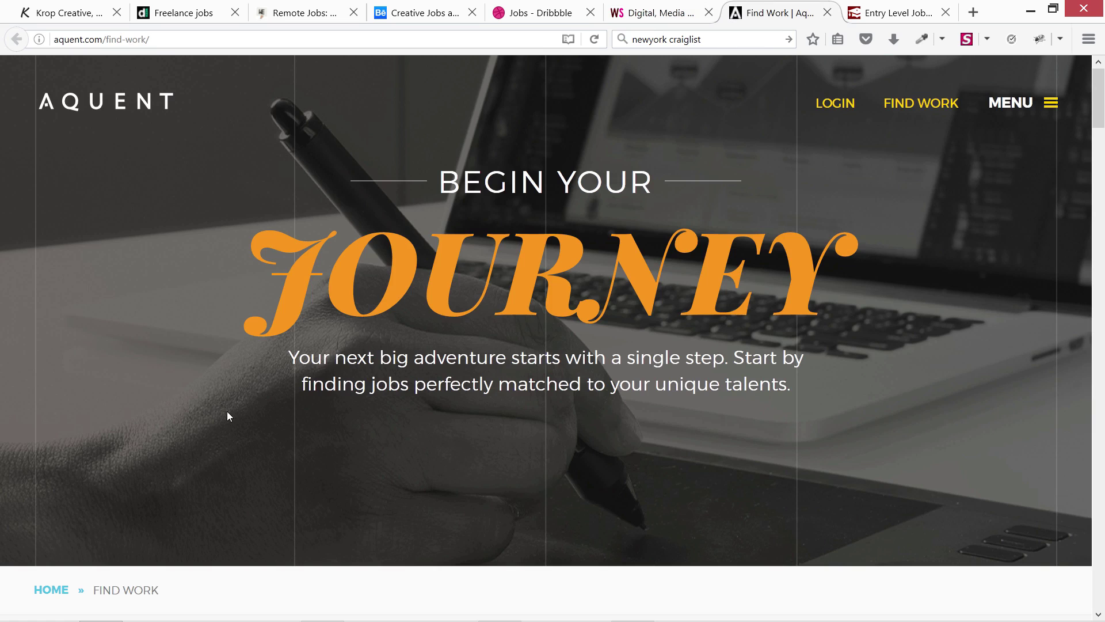
scroll(227, 416, down, 5)
scroll(227, 416, down, 5)
scroll(227, 415, up, 1)
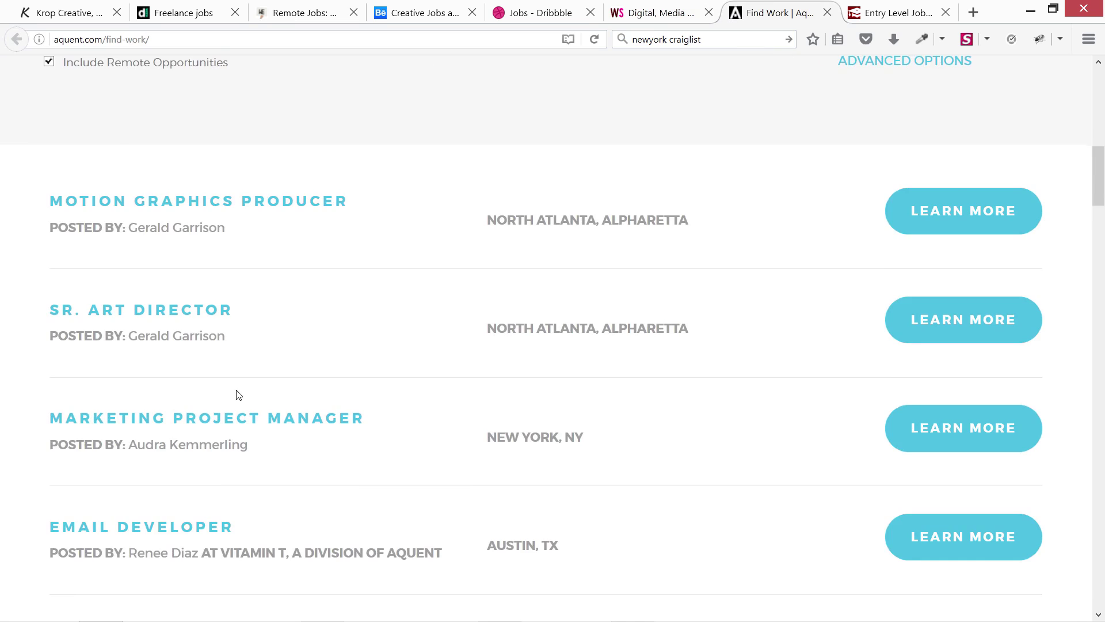
scroll(236, 396, down, 3)
scroll(236, 395, down, 3)
scroll(237, 394, down, 5)
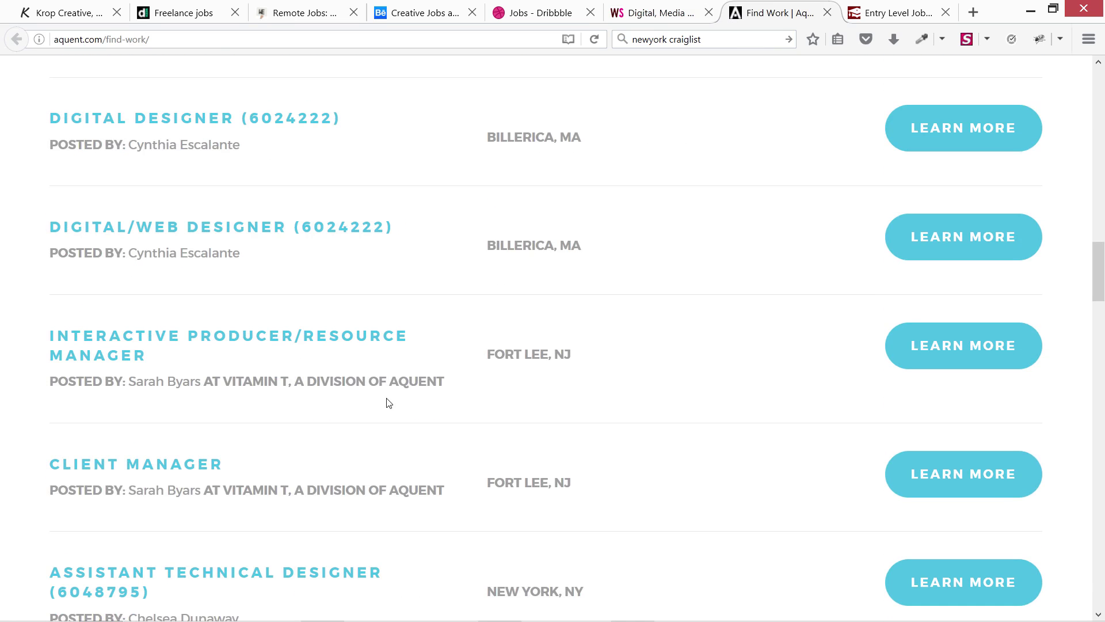
scroll(388, 400, down, 3)
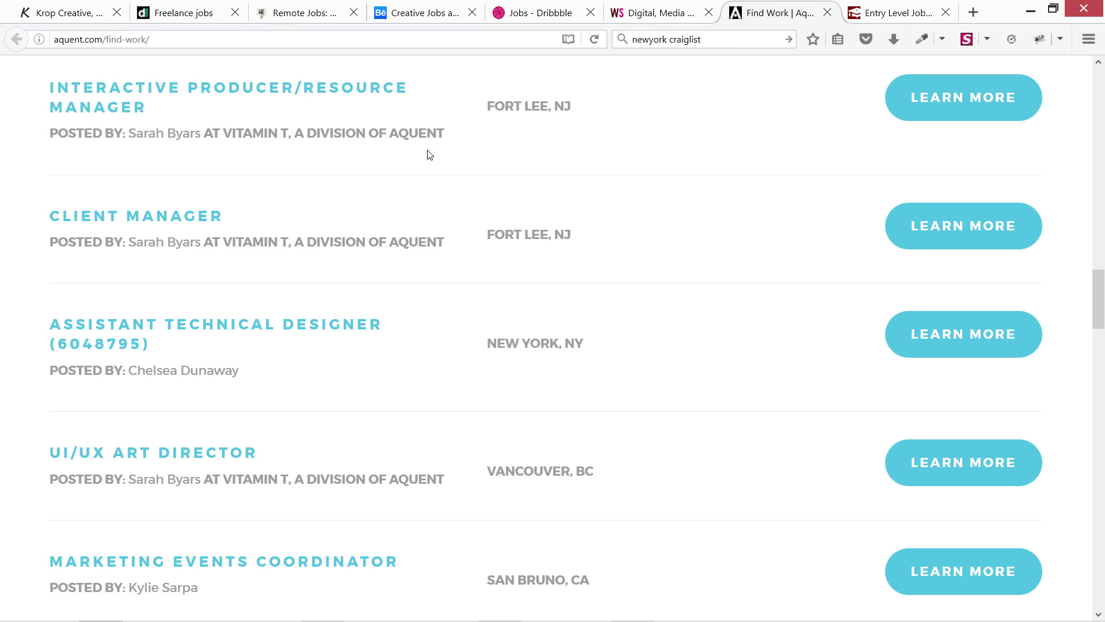
Step: Browse College Recruiter's entry-level jobs, then return to We Work Remotely's customer support jobs
click(903, 23)
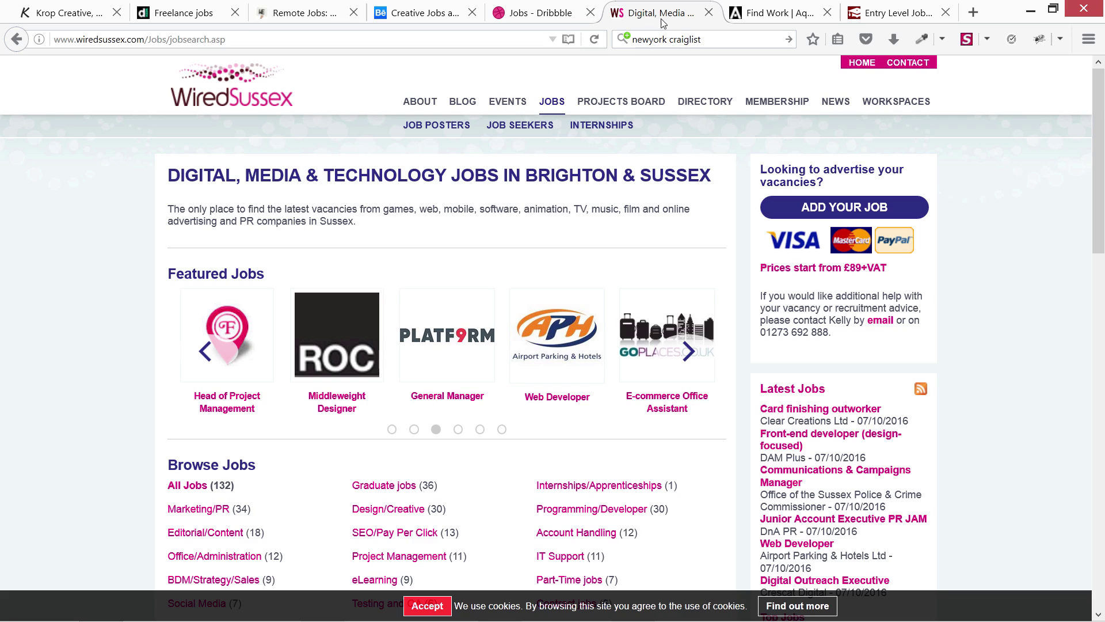
click(524, 17)
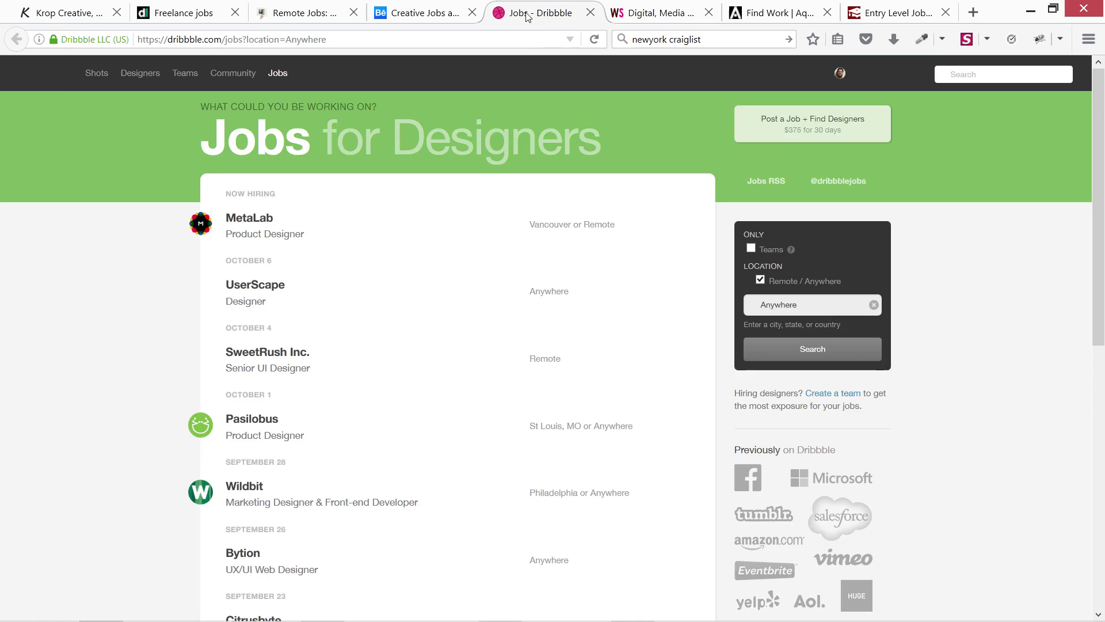
click(294, 14)
scroll(94, 380, up, 10)
scroll(89, 389, up, 3)
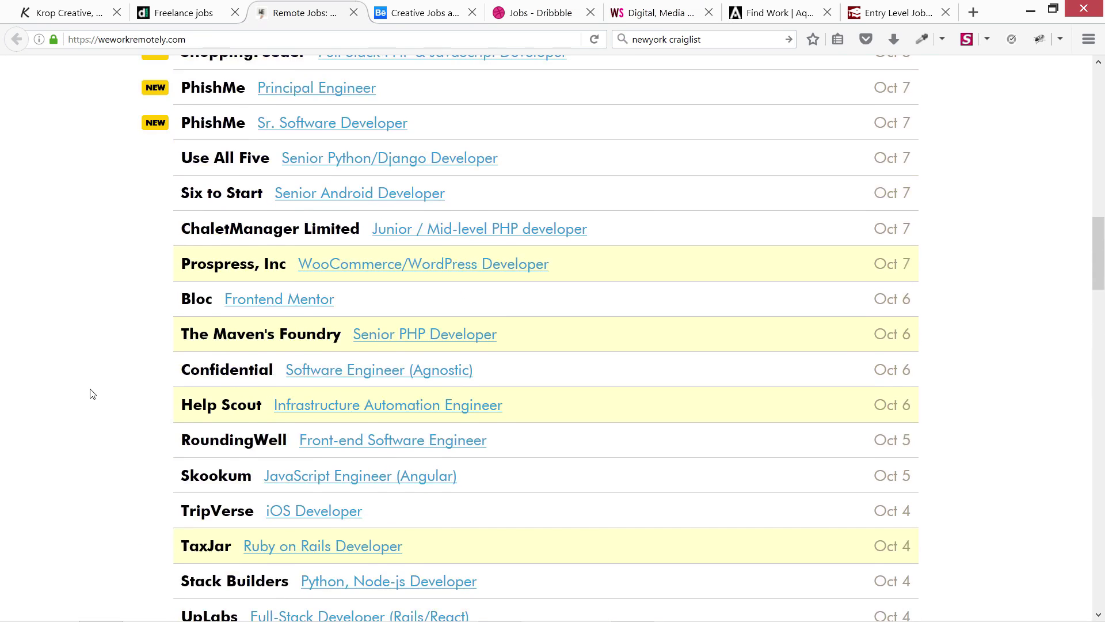
scroll(89, 389, up, 3)
scroll(88, 389, up, 6)
scroll(91, 394, up, 1)
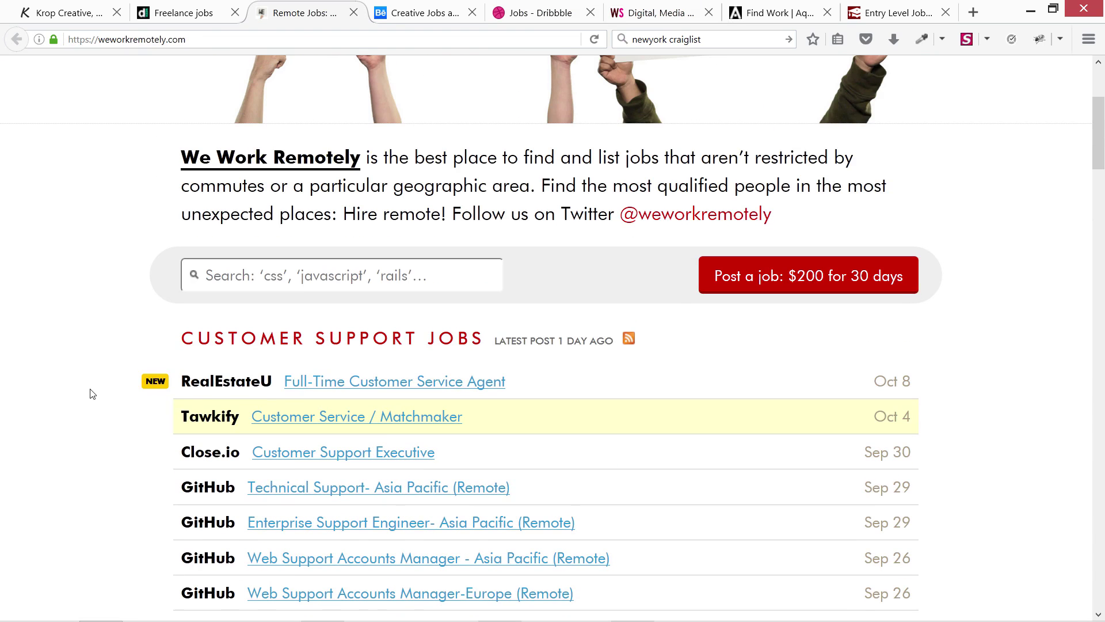